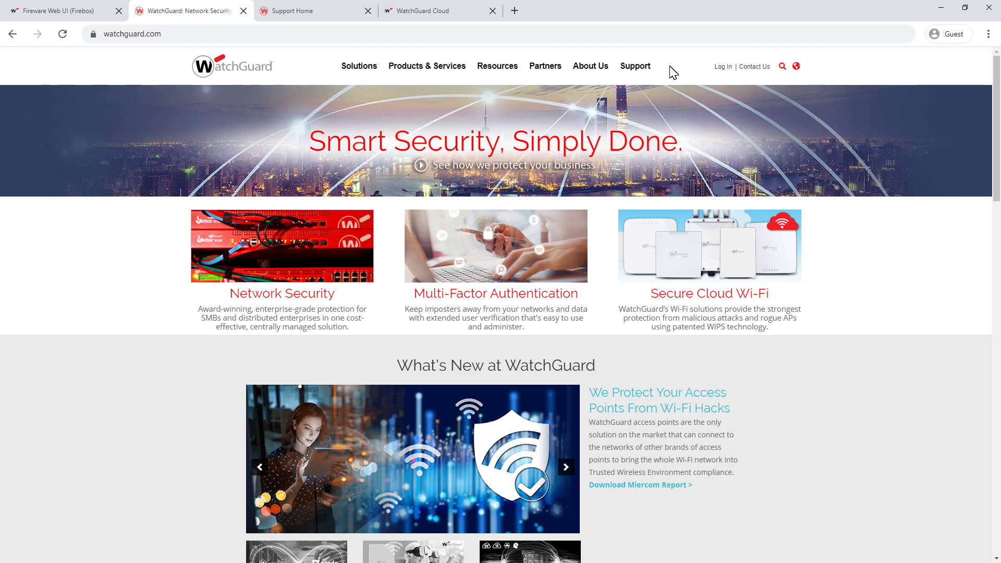
# Begin activating the free 60-day WatchGuard AuthPoint trial from Manage Products as a new license.
pyautogui.click(330, 8)
pyautogui.moveTo(348, 93)
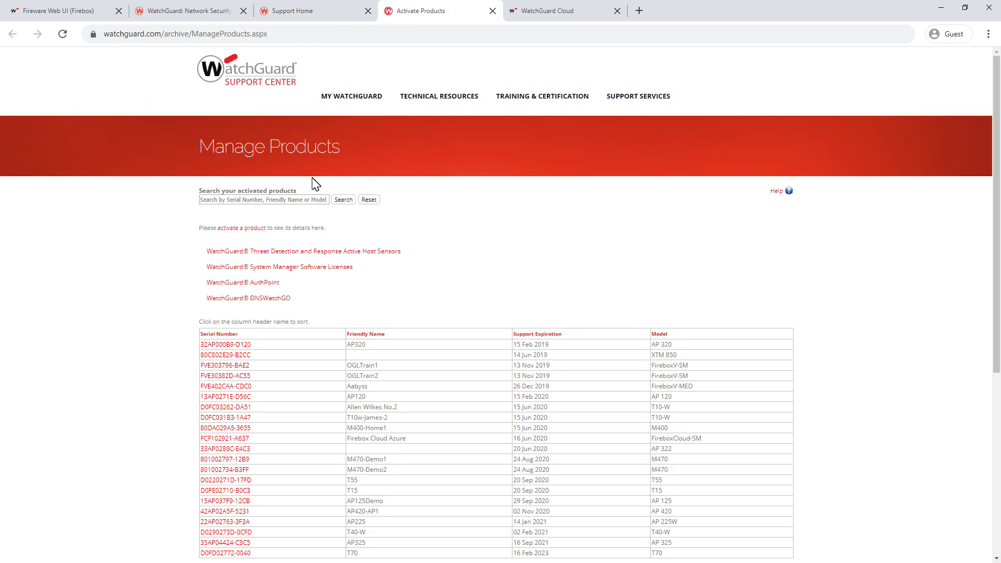
pyautogui.click(228, 283)
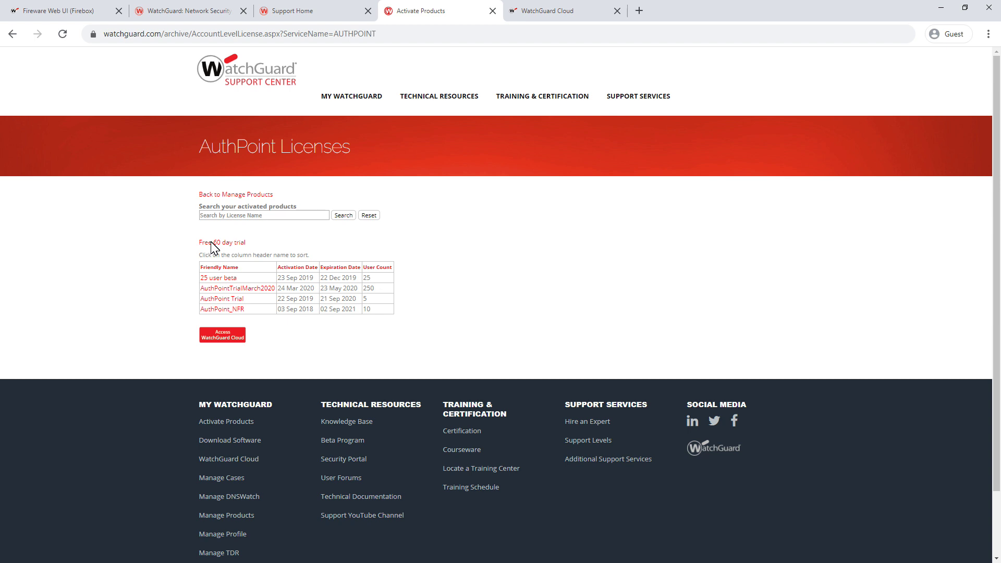
pyautogui.click(214, 244)
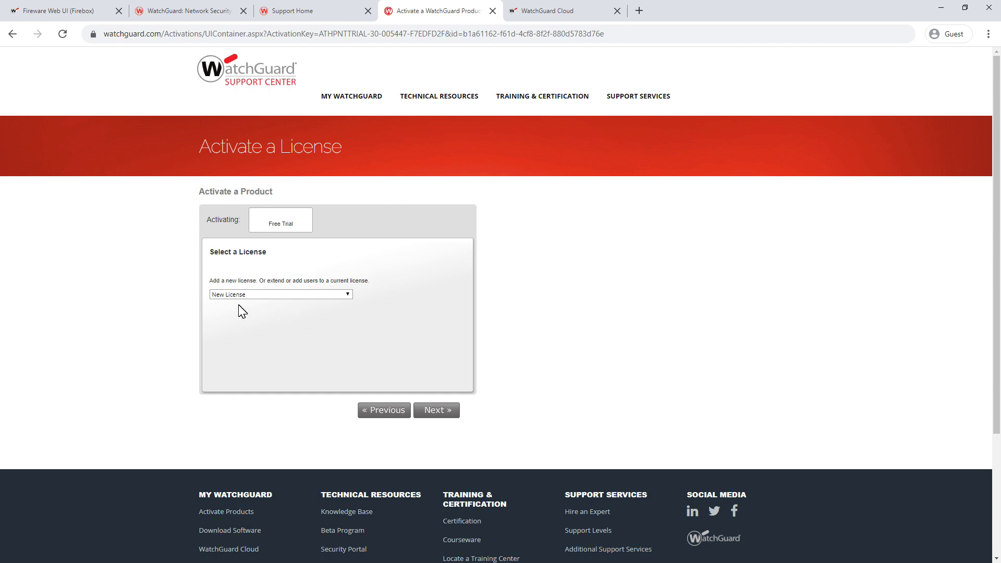
pyautogui.click(427, 409)
# Name the license 'WatchGuardDemoMarch2020pt1', accept the End-User License Agreement, and finish activation.
pyautogui.click(288, 312)
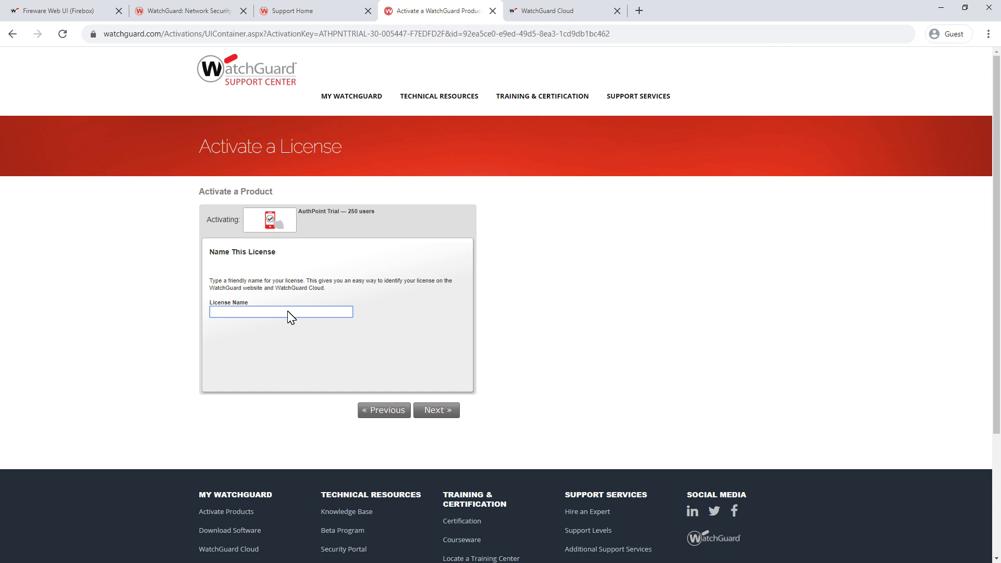
pyautogui.write('WatchGuardDemoMarch2020pt1')
pyautogui.click(440, 412)
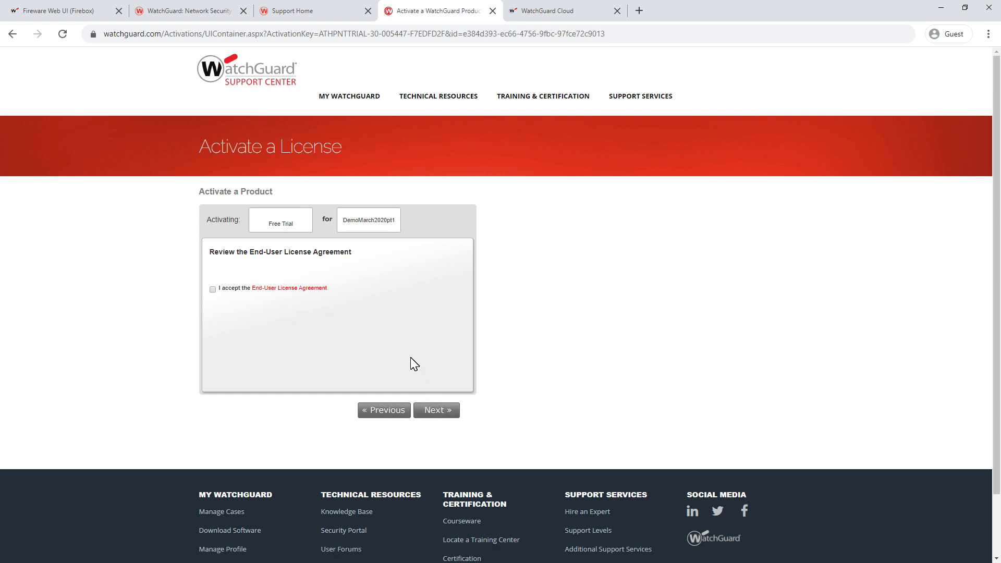
pyautogui.click(213, 290)
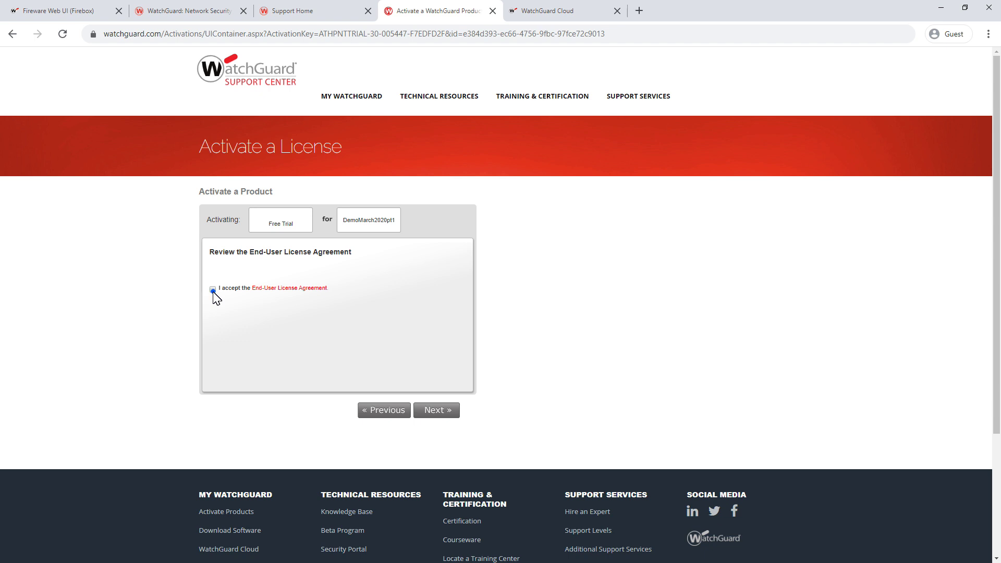
pyautogui.click(440, 410)
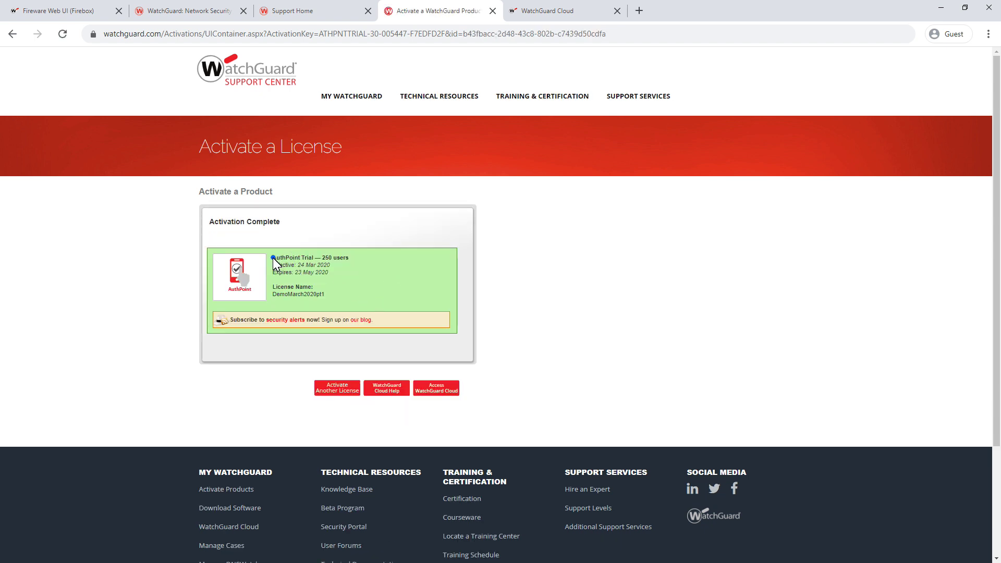
pyautogui.moveTo(273, 258); pyautogui.dragTo(359, 259)
pyautogui.click(358, 260)
# Open AuthPoint in WatchGuard Cloud and view the empty Users, Groups and Resources lists.
pyautogui.click(435, 392)
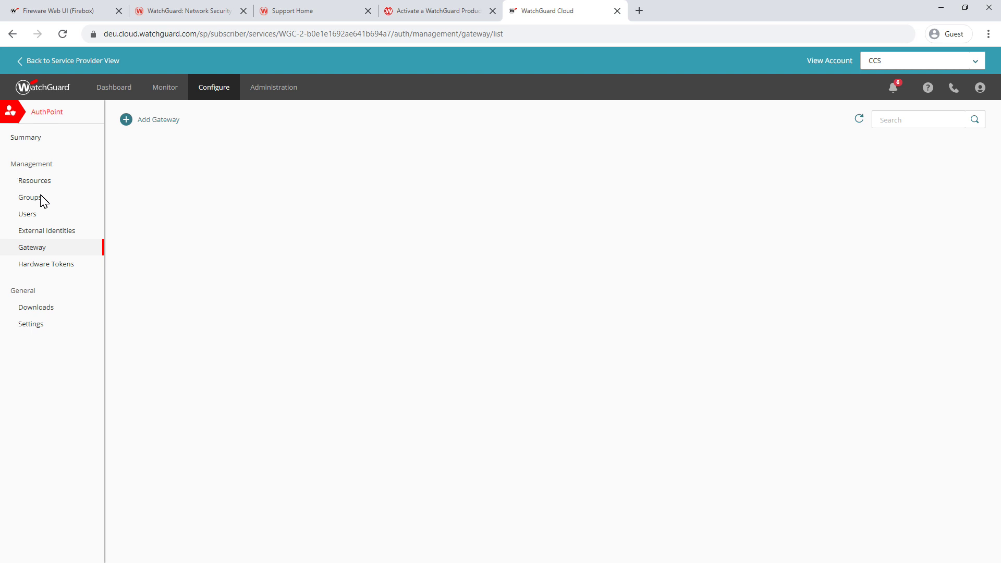
pyautogui.click(33, 215)
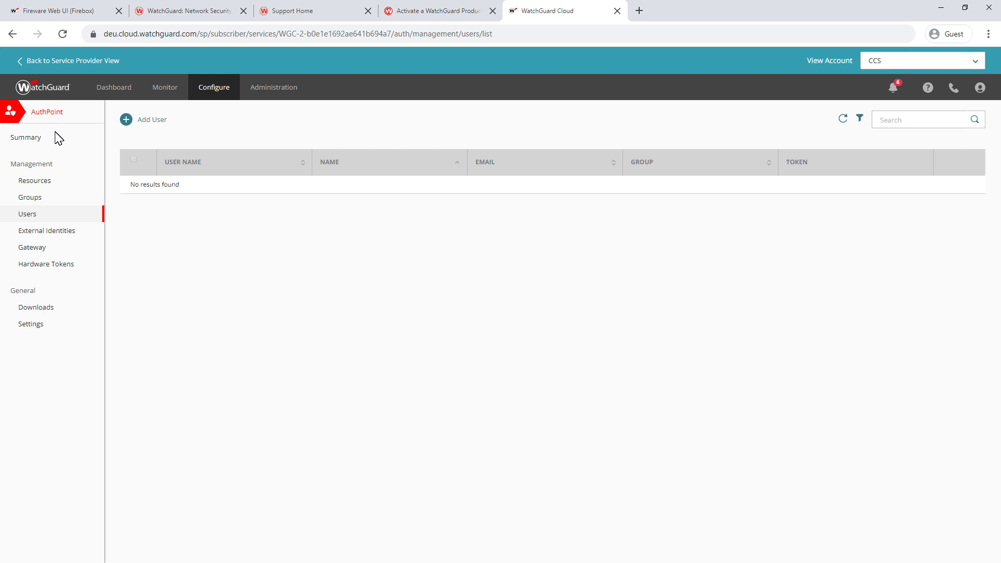
pyautogui.click(41, 195)
pyautogui.click(41, 182)
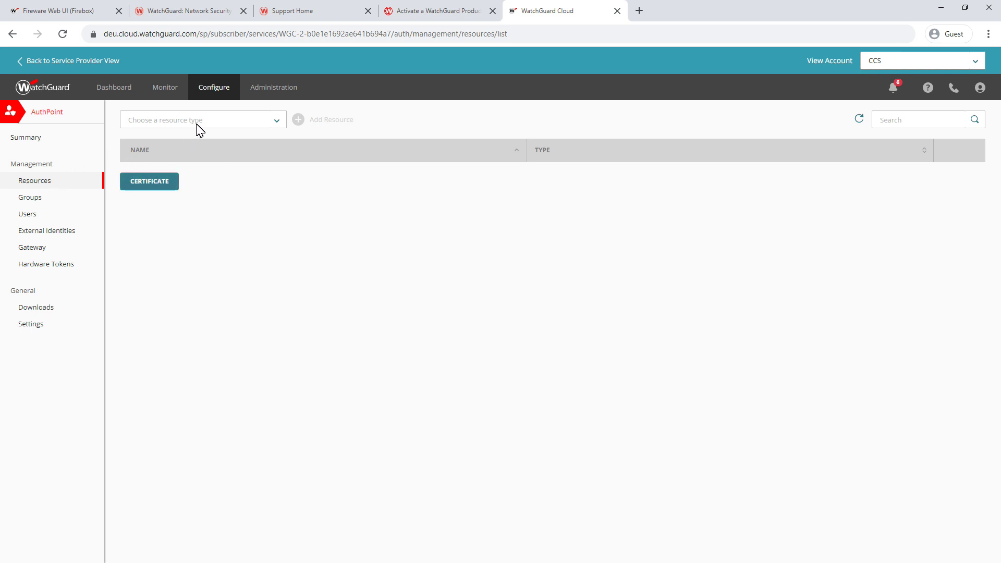
# Save a RADIUS Client resource 'Azure VPN Connection' with trusted IP 10.1.0.4 and a shared secret.
pyautogui.click(219, 124)
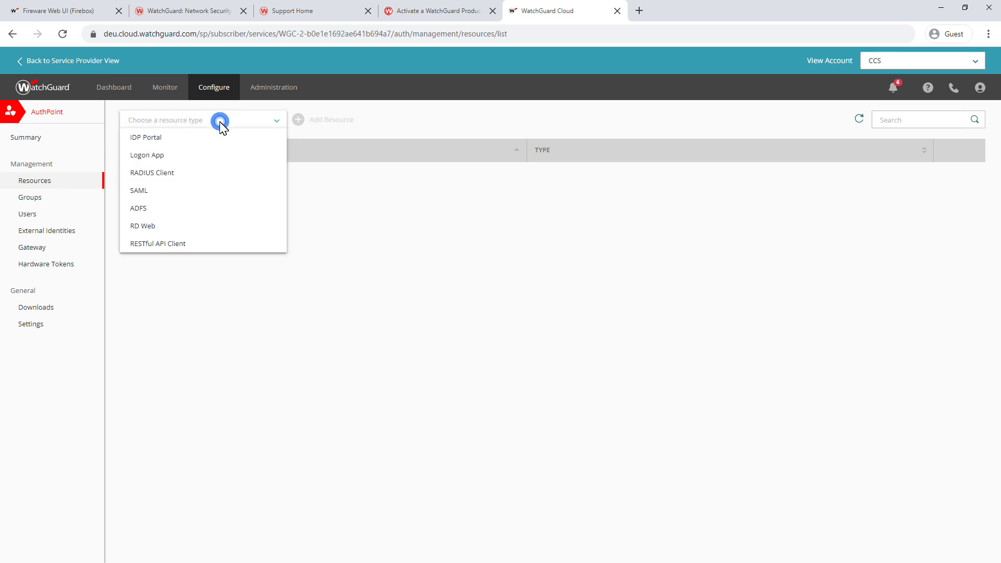
pyautogui.click(165, 178)
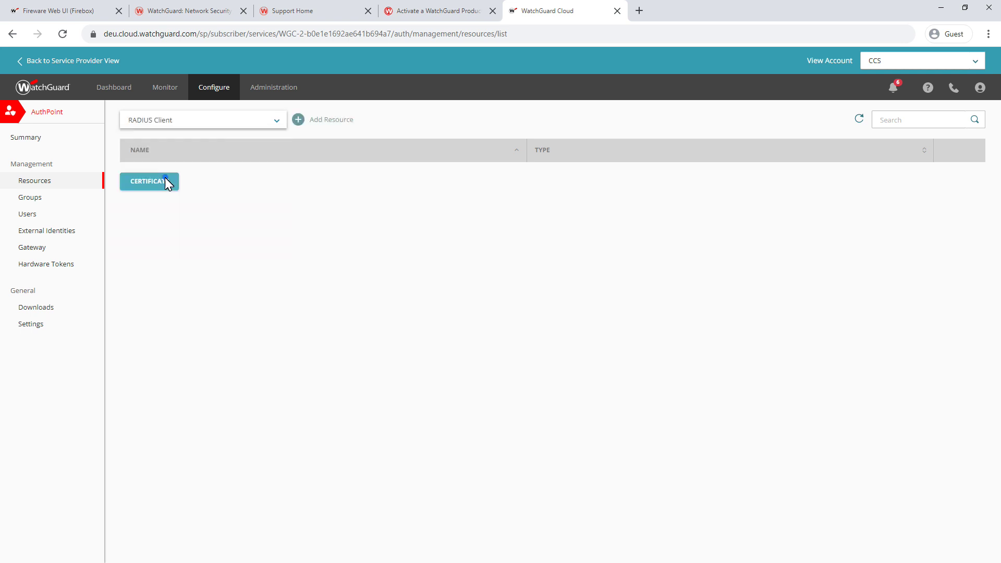
pyautogui.click(324, 123)
pyautogui.click(195, 160)
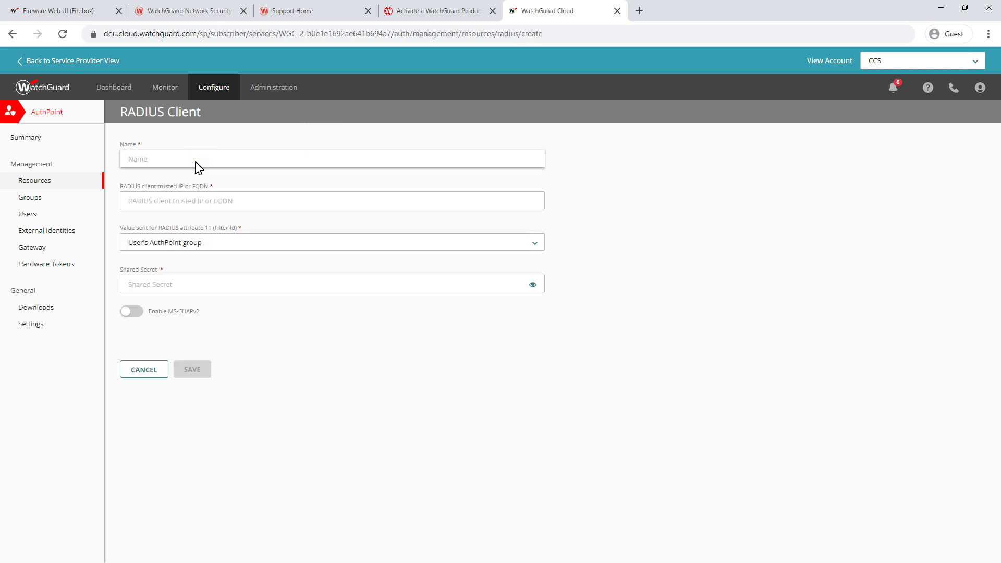
pyautogui.write('Azure VPN Connection')
pyautogui.click(175, 200)
pyautogui.write('1')
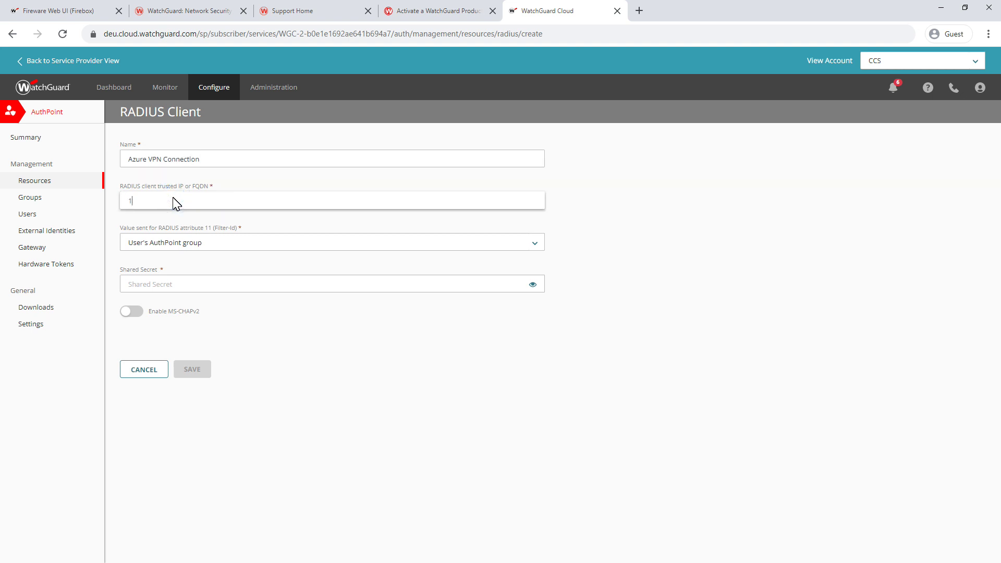
pyautogui.write('0.1.0.4')
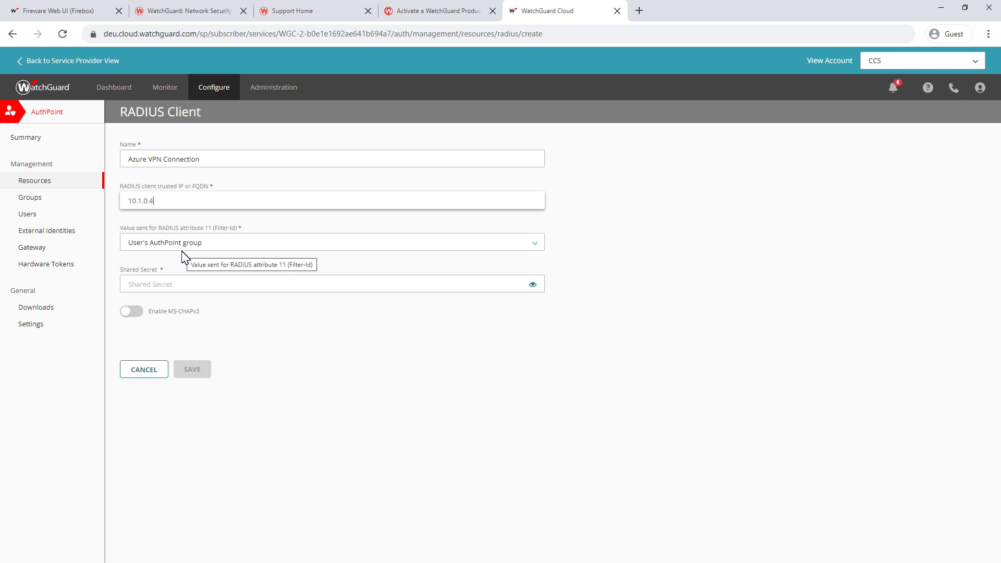
pyautogui.click(178, 284)
pyautogui.write('*********')
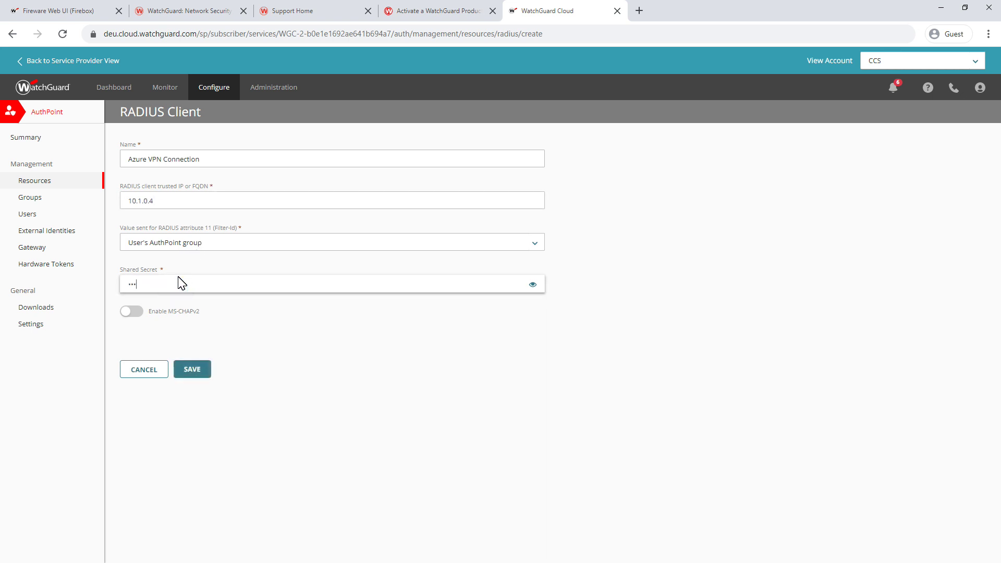
pyautogui.write('***')
pyautogui.click(192, 370)
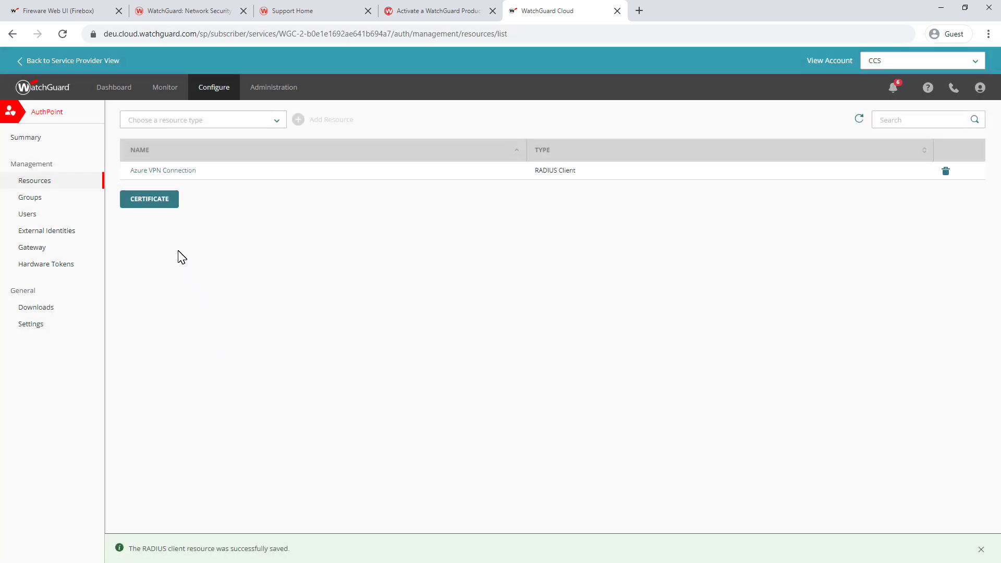
pyautogui.click(41, 198)
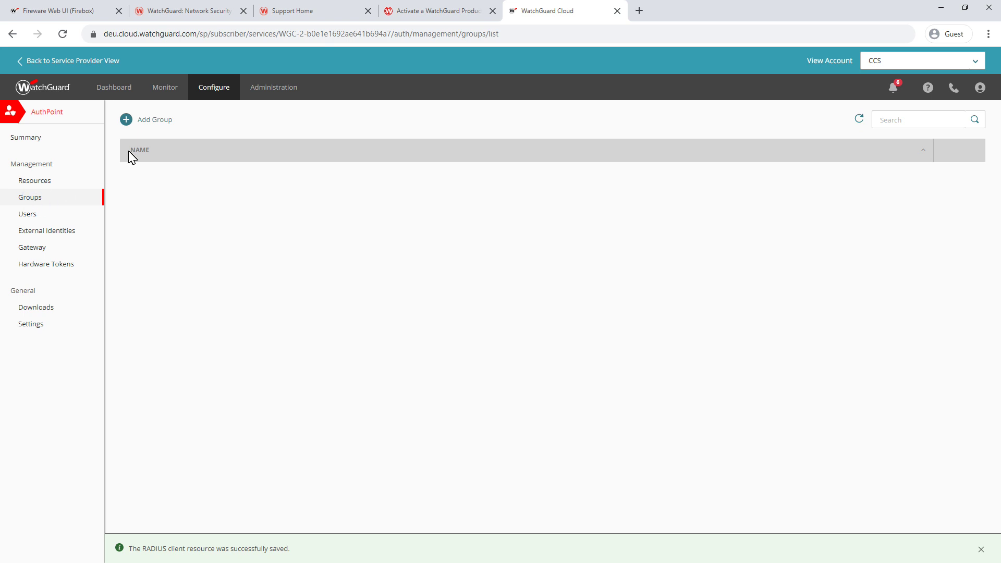
# Save group 'Mobile Users' with an Azure VPN Connection policy requiring password and Push.
pyautogui.click(152, 121)
pyautogui.click(163, 157)
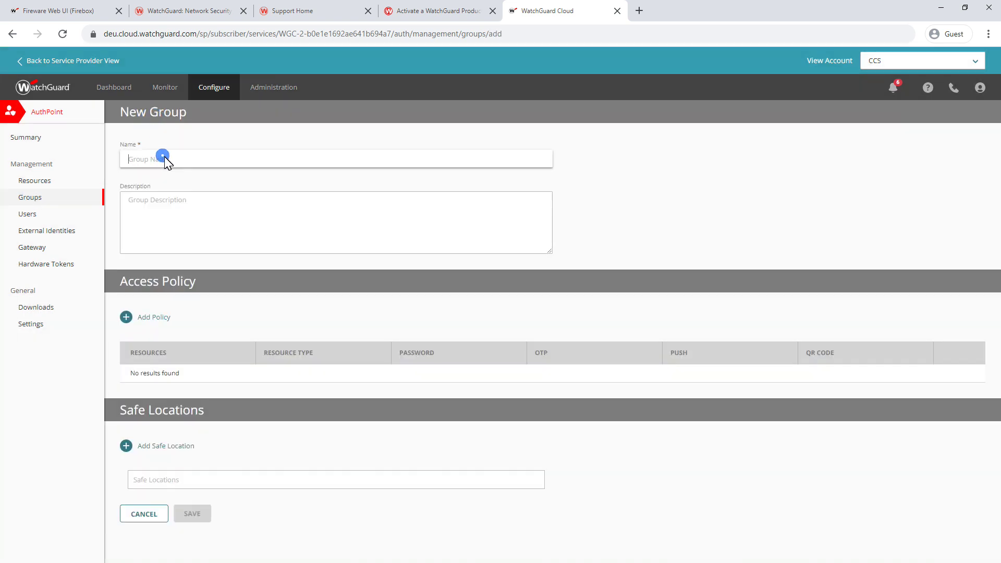
pyautogui.write('Mobile Users')
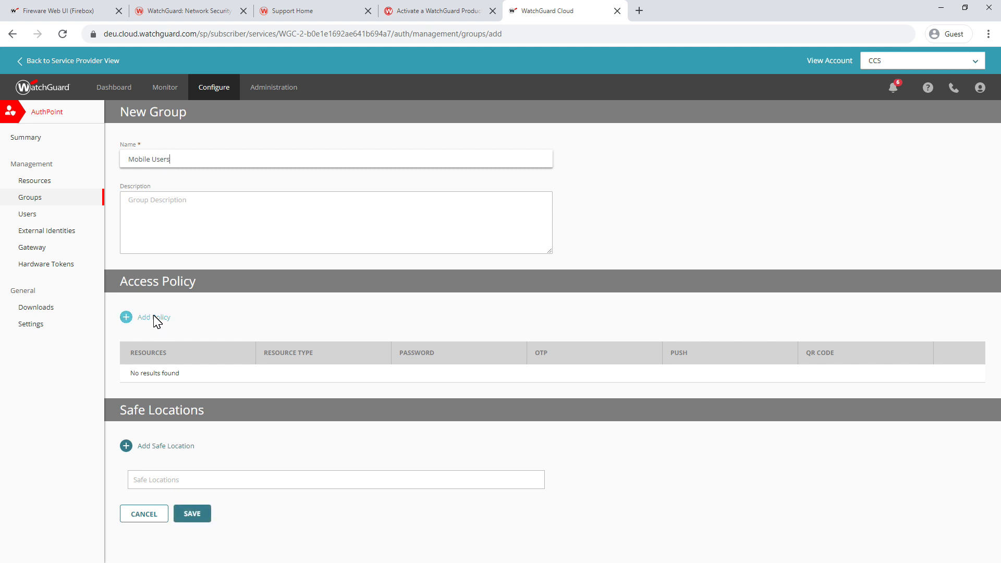
pyautogui.click(154, 317)
pyautogui.click(504, 266)
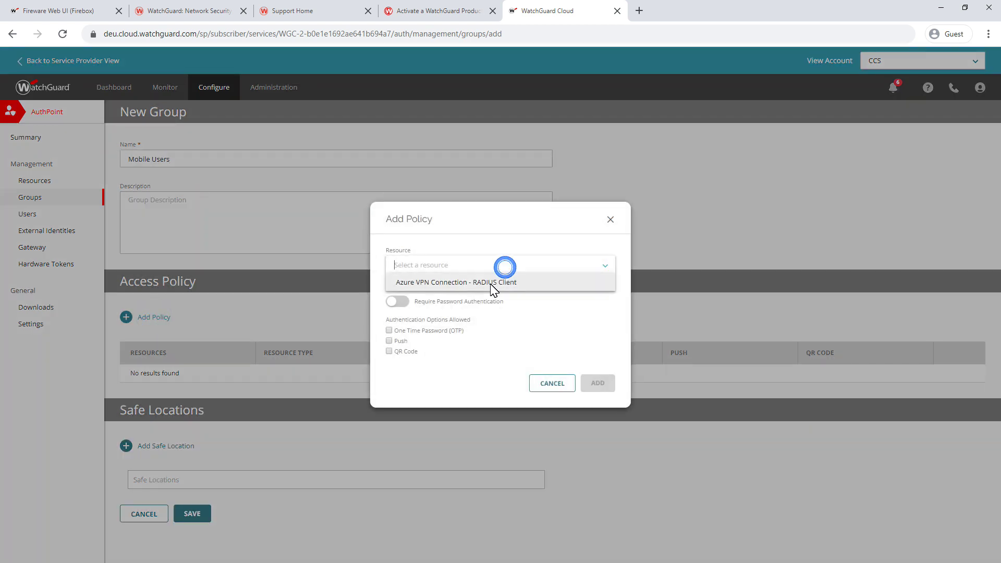
pyautogui.click(490, 284)
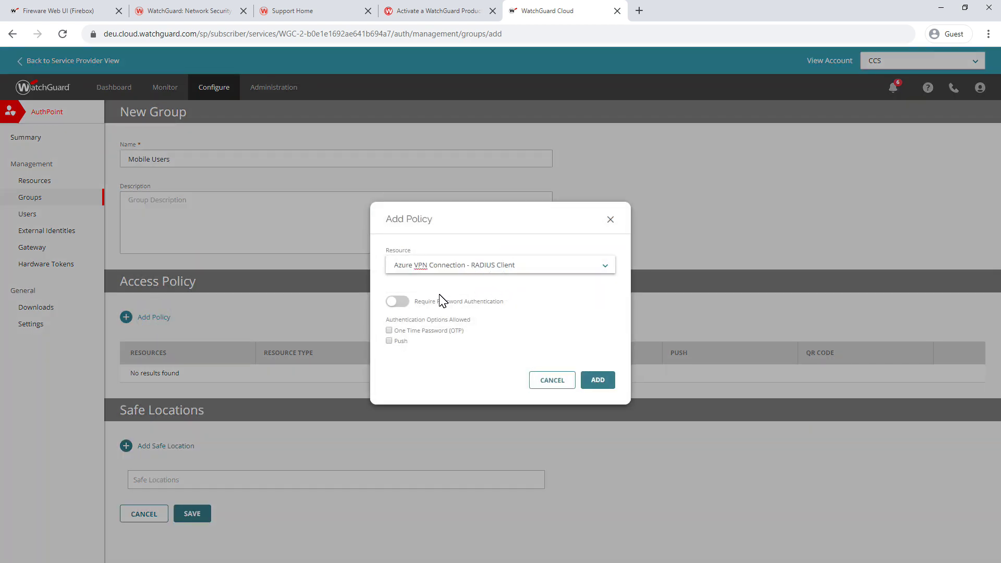
pyautogui.click(402, 303)
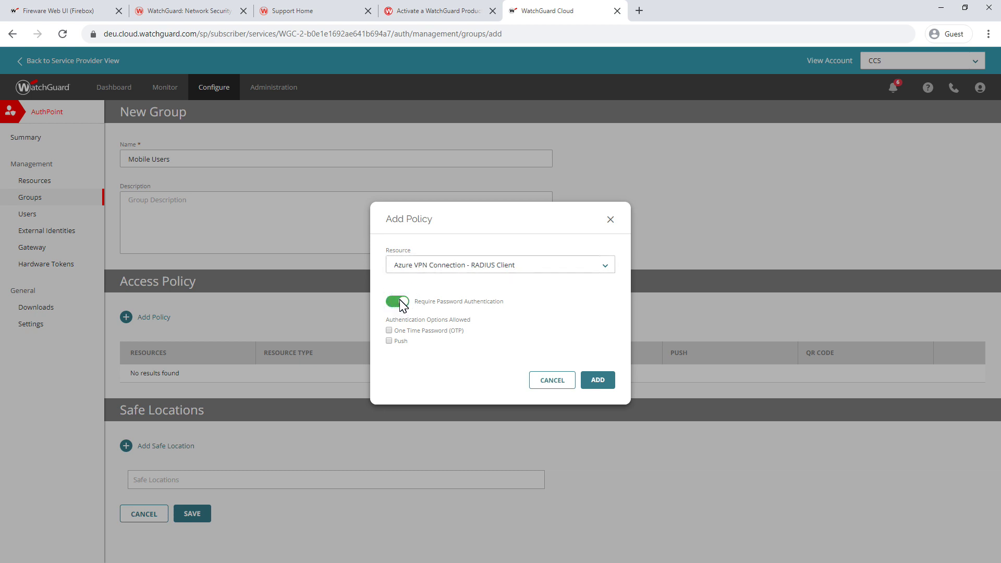
pyautogui.click(388, 341)
pyautogui.click(595, 380)
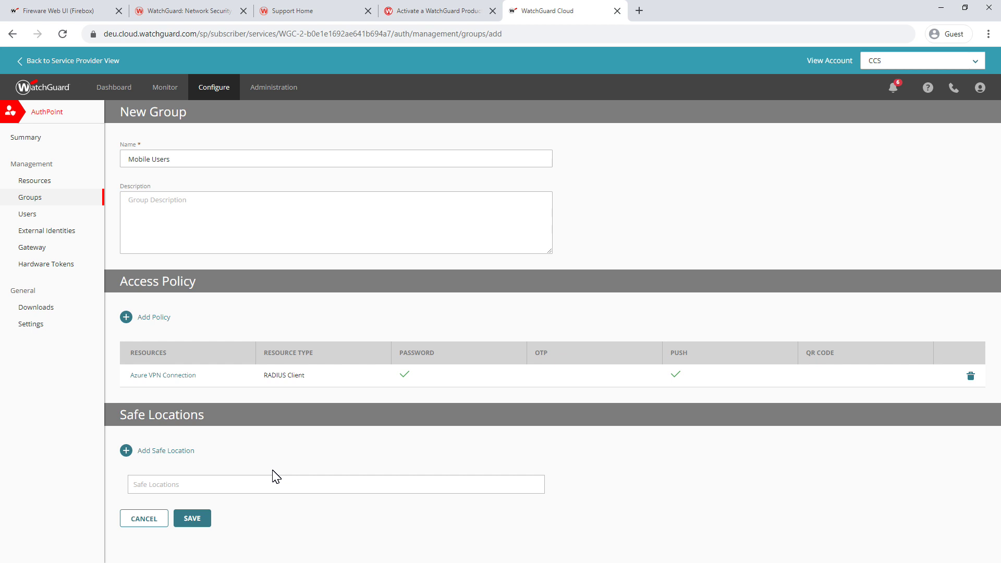
pyautogui.click(190, 523)
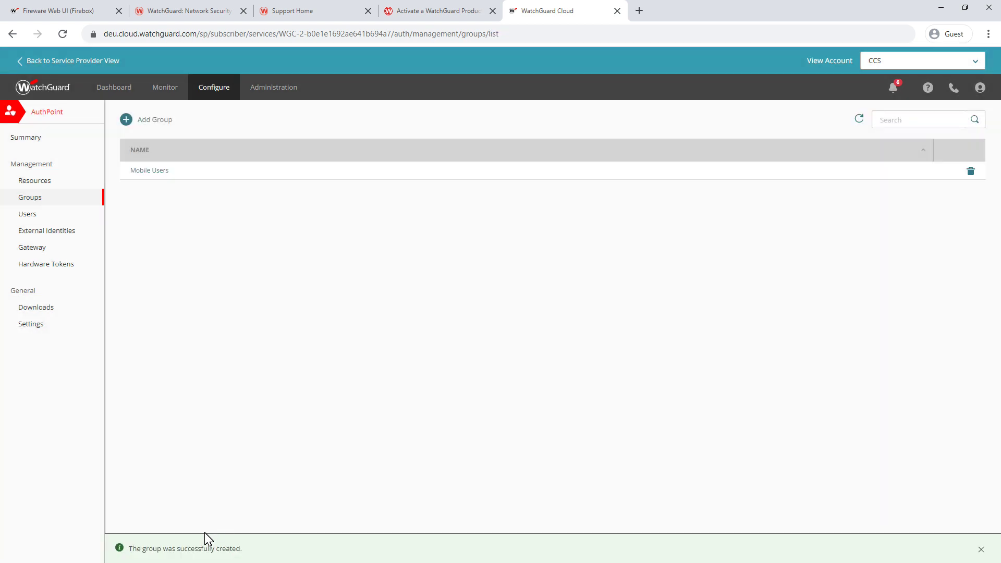
# Start a new AuthPoint user, entering the first name, last name, user name and e-mail.
pyautogui.click(29, 215)
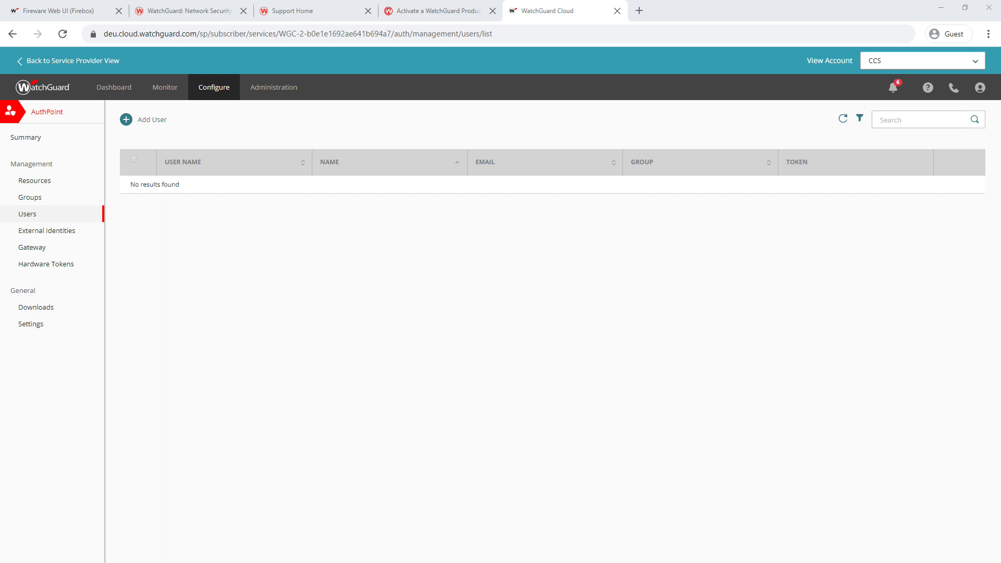
pyautogui.click(151, 124)
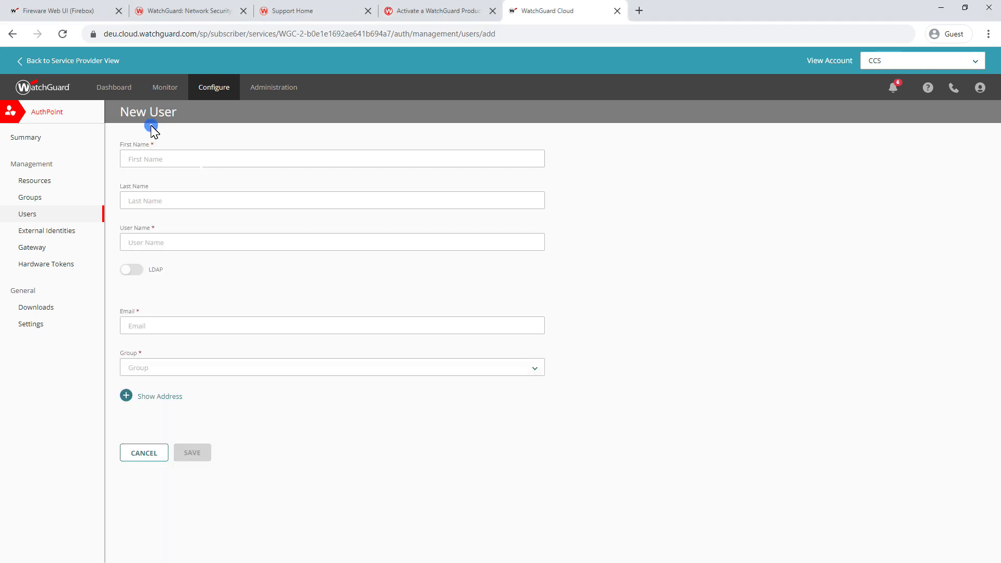
pyautogui.click(153, 158)
pyautogui.press('Tab')
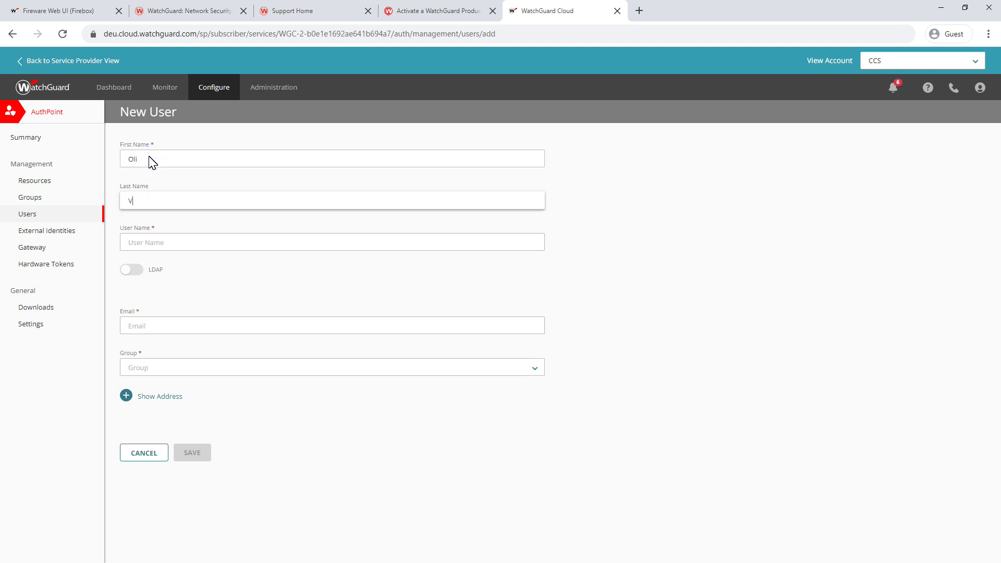
pyautogui.press('Tab')
pyautogui.write('venno')
pyautogui.press('Tab')
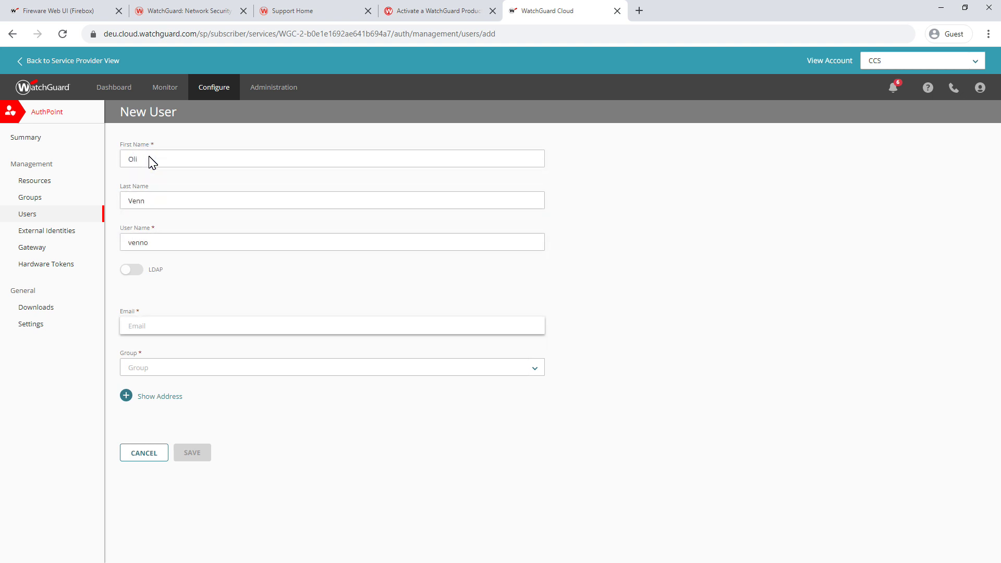
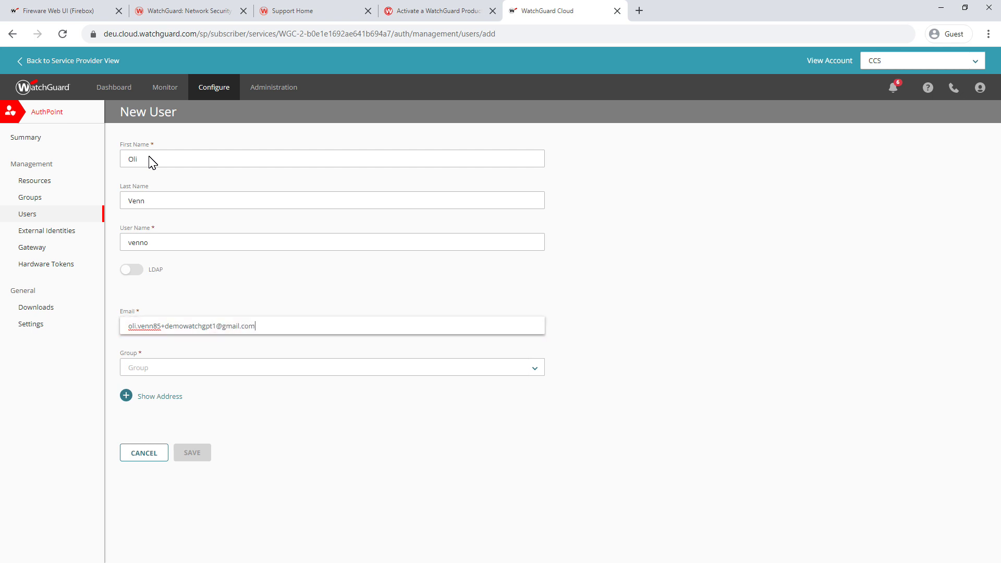
# Assign the user to the Mobile Users group and save it.
pyautogui.click(190, 367)
pyautogui.click(175, 382)
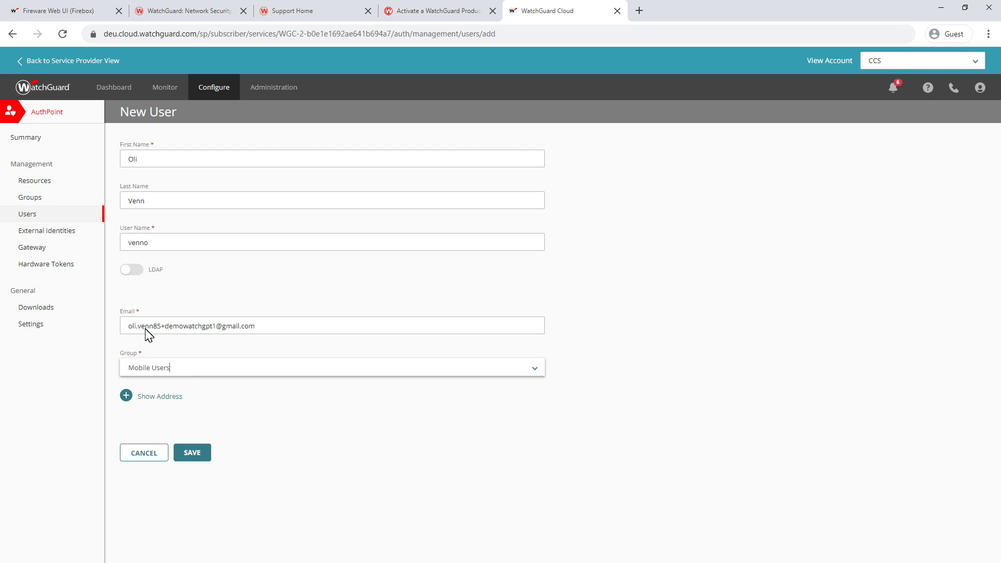
pyautogui.click(194, 454)
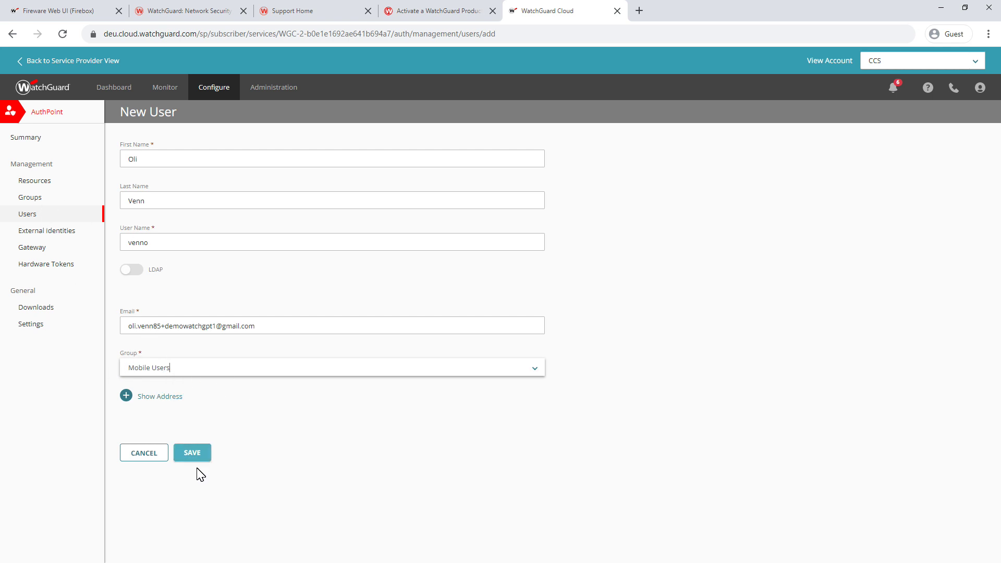
pyautogui.click(198, 455)
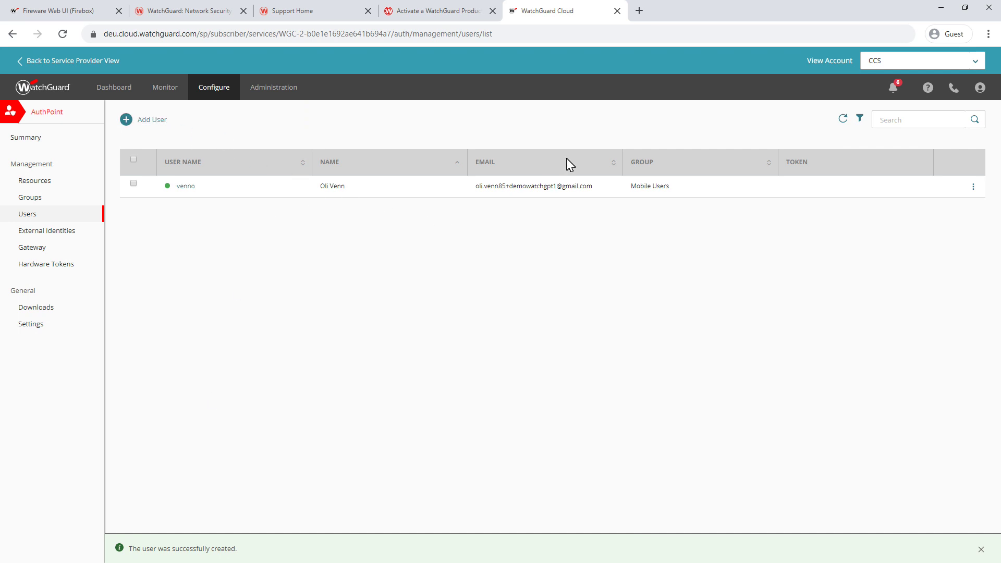
pyautogui.hotkey('alt', 'Tab')
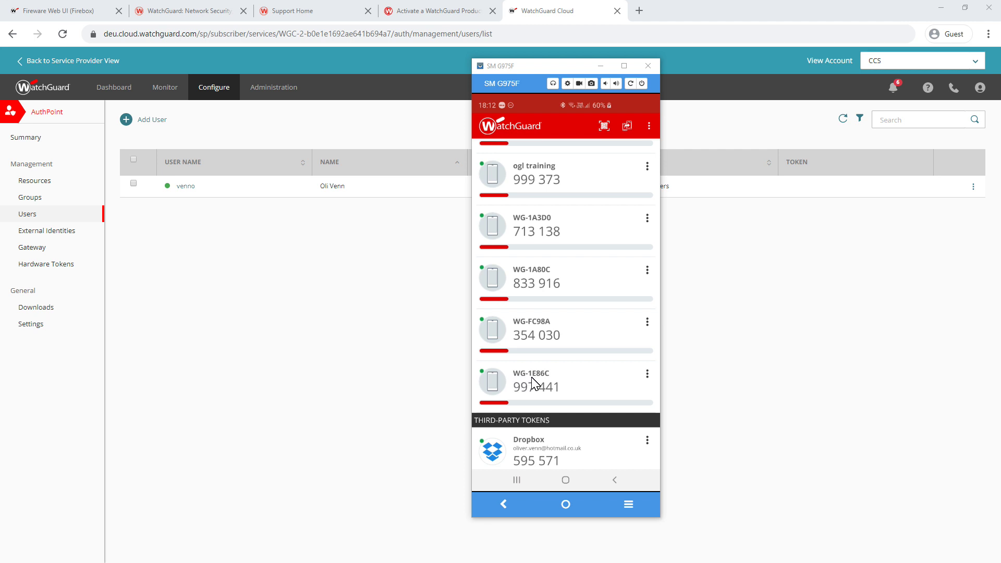
# Bring the AuthPoint Users list back to the front after activating the token.
pyautogui.click(702, 277)
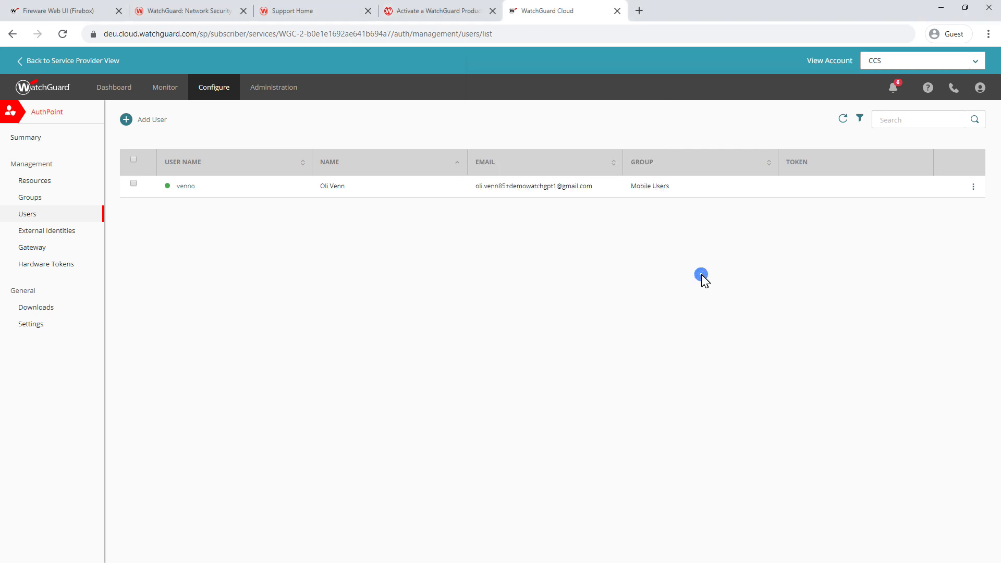
# Refresh the Users list so token WG-1E86C appears, then open the Gateway page.
pyautogui.click(843, 118)
pyautogui.hotkey('alt', 'Tab')
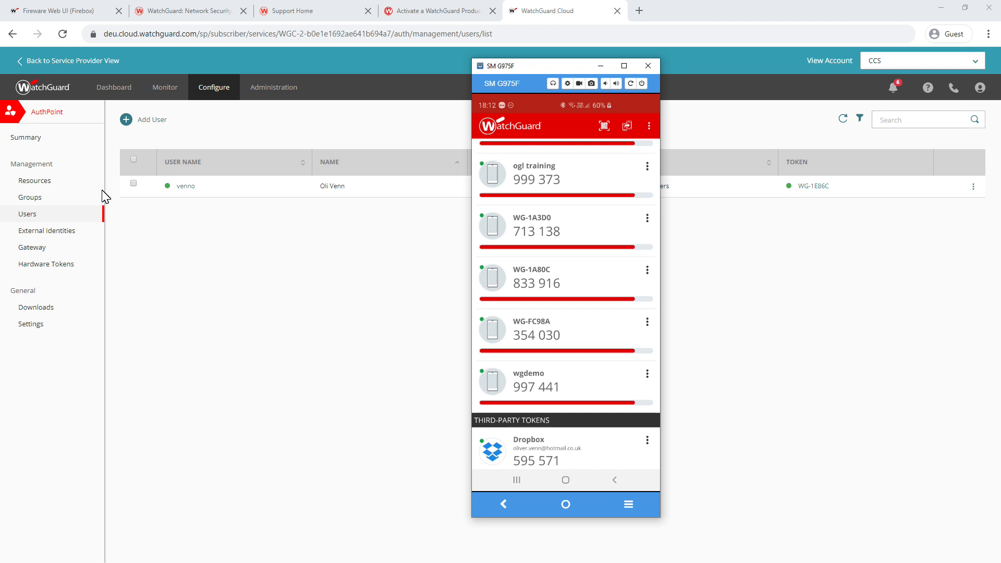
pyautogui.click(205, 287)
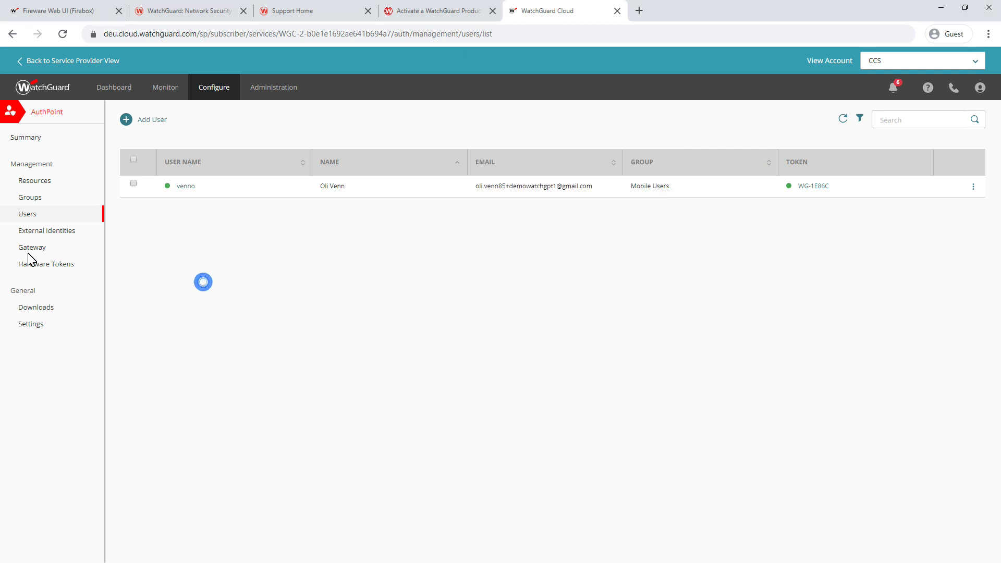
pyautogui.click(29, 248)
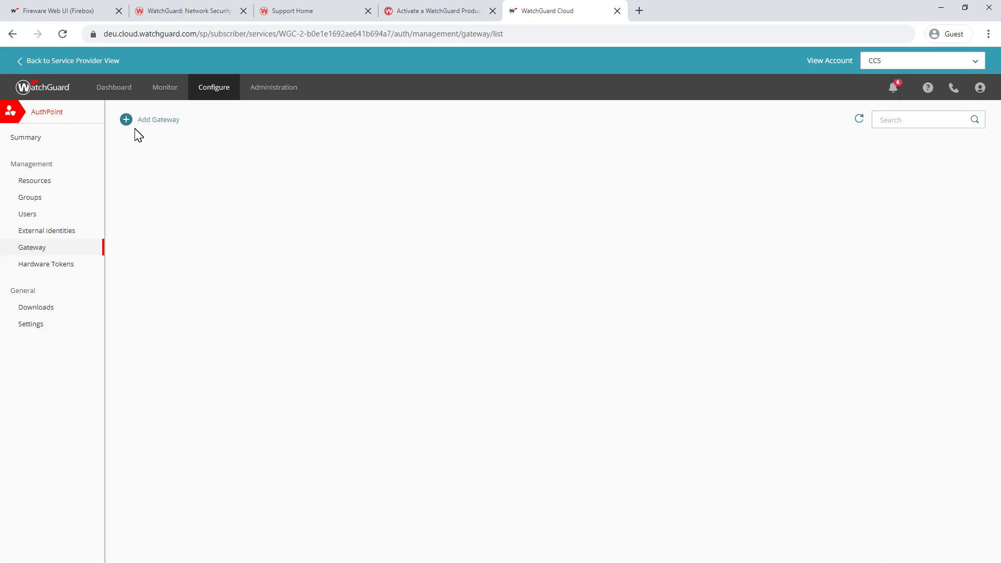
# Save gateway 'Main Gateway' on RADIUS port 1812 using the Azure VPN Connection resource.
pyautogui.click(152, 116)
pyautogui.click(204, 162)
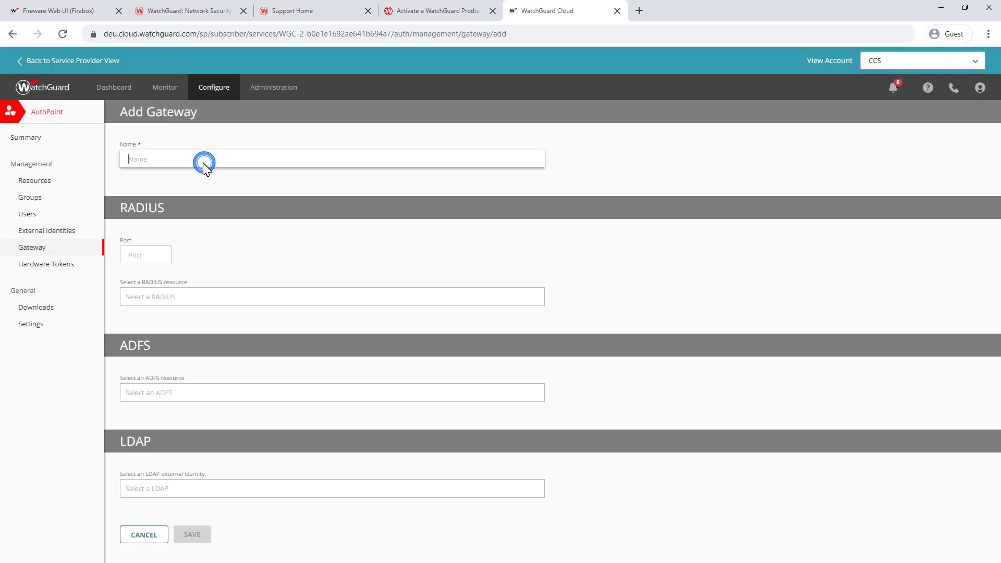
pyautogui.write('Mina')
pyautogui.press('BackSpace')
pyautogui.press('BackSpace')
pyautogui.write('ain Gateway')
pyautogui.click(139, 256)
pyautogui.write('181')
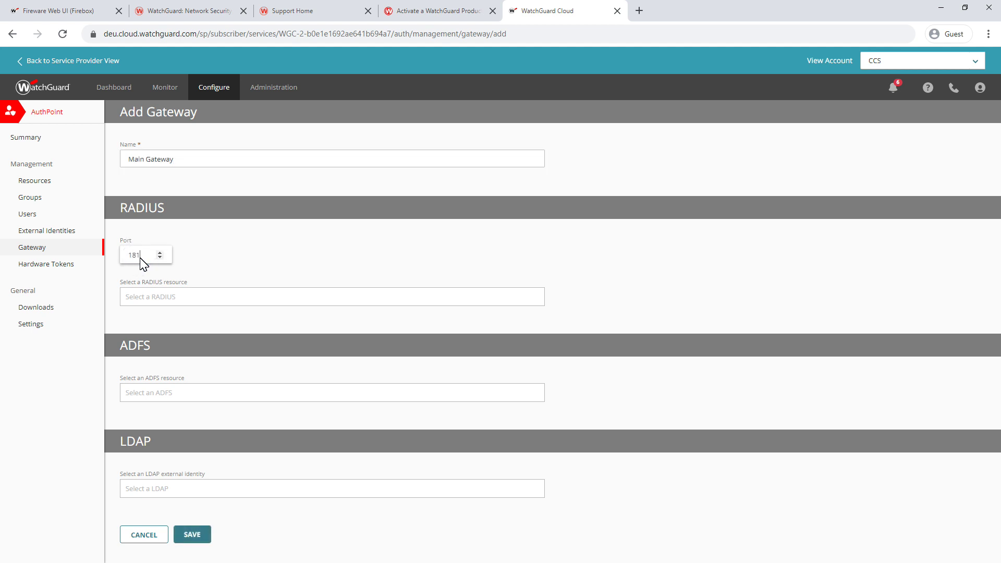
pyautogui.write('2')
pyautogui.click(160, 295)
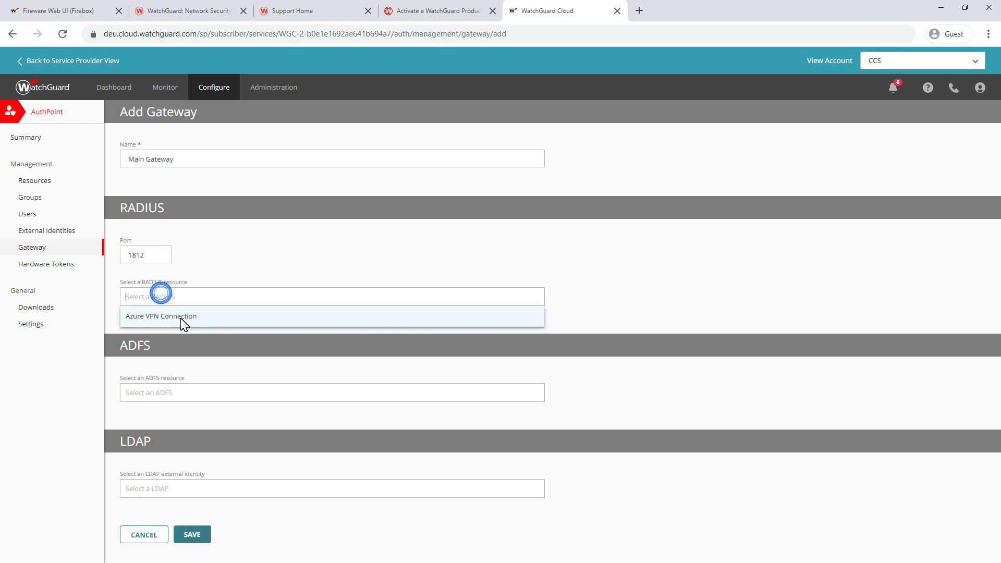
pyautogui.click(181, 316)
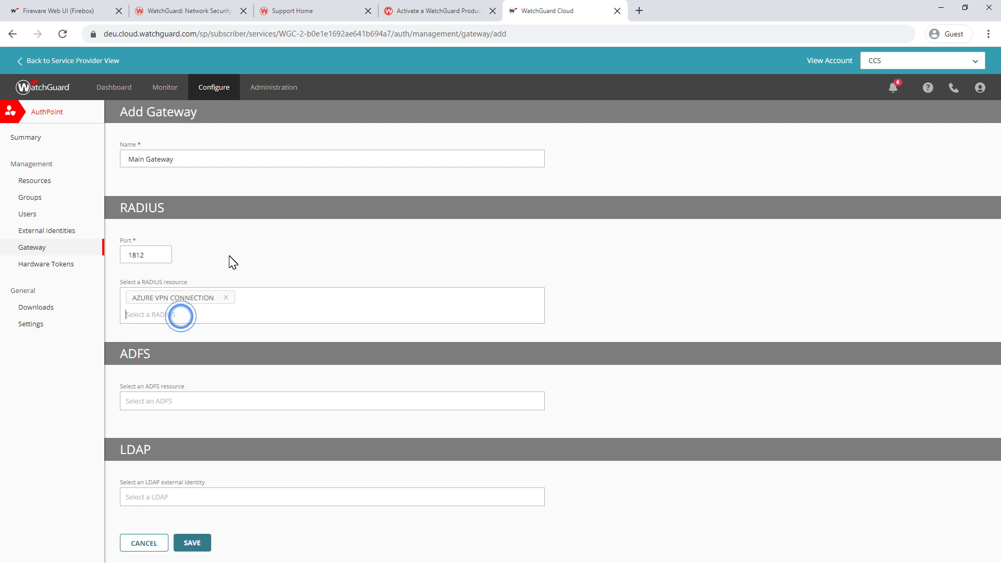
pyautogui.click(191, 544)
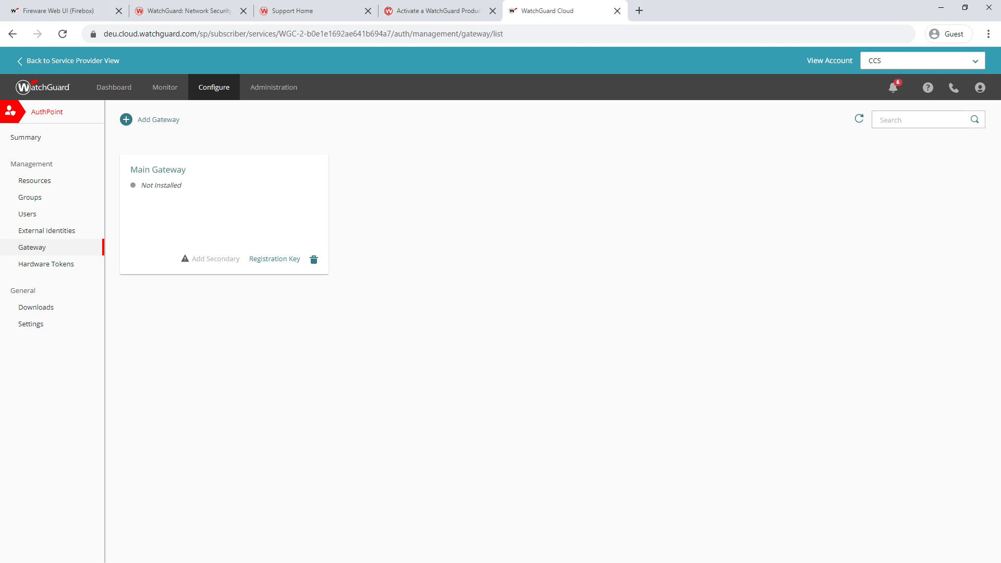
pyautogui.click(48, 308)
# Download the Windows Gateway Installer, run the .msi on the server, and return to Gateway.
pyautogui.scroll(-2, 435, 384)
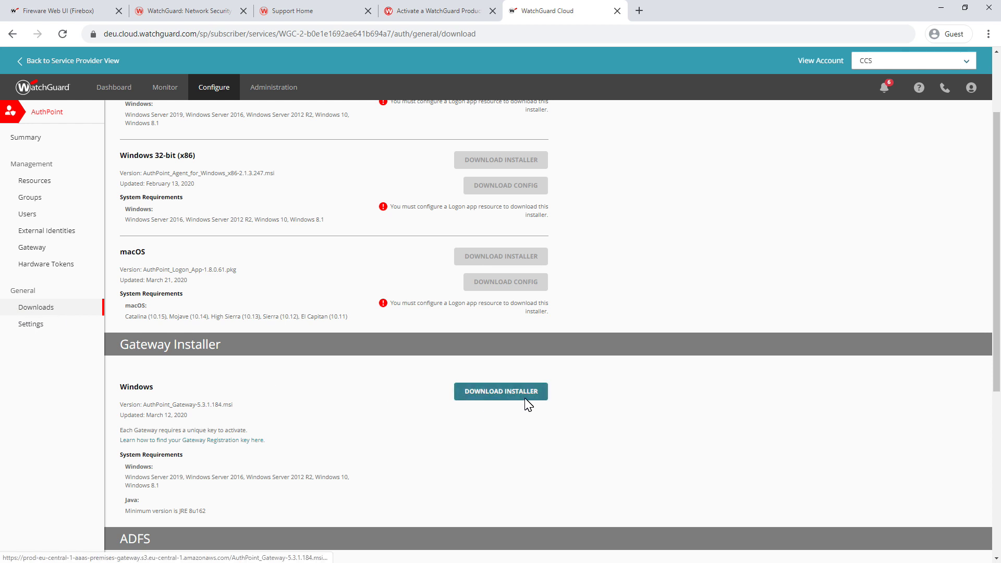
pyautogui.click(493, 390)
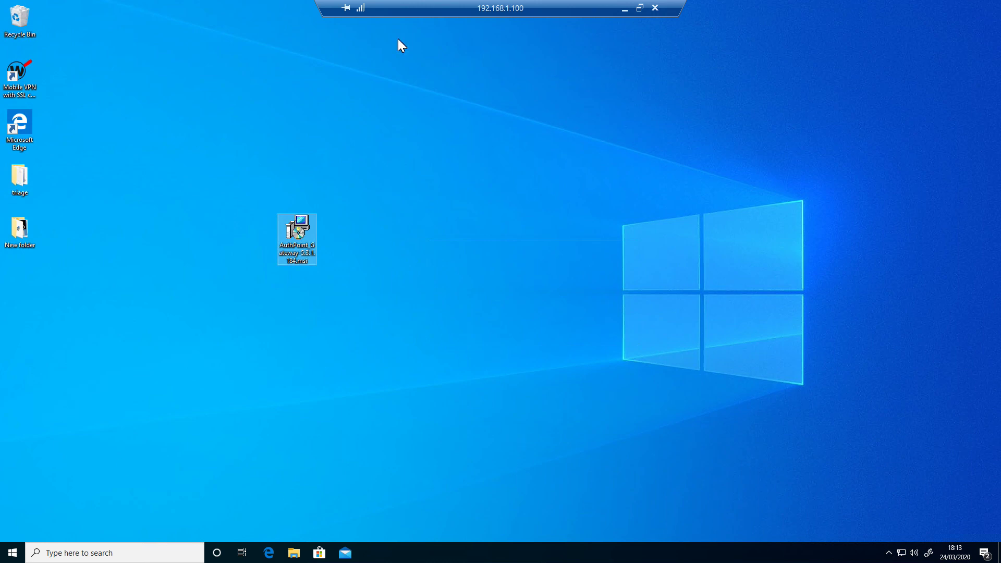
pyautogui.doubleClick(297, 240)
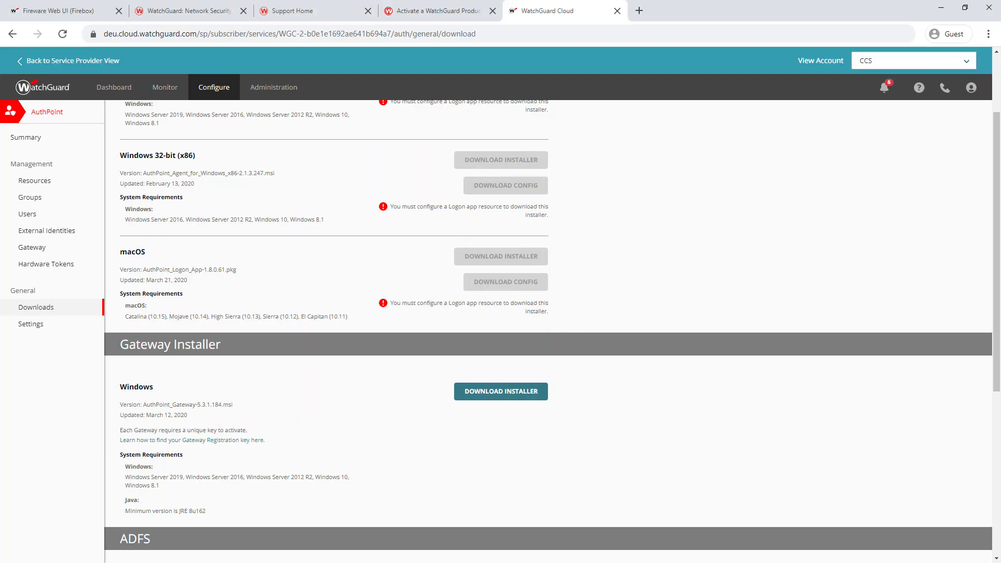
pyautogui.click(32, 248)
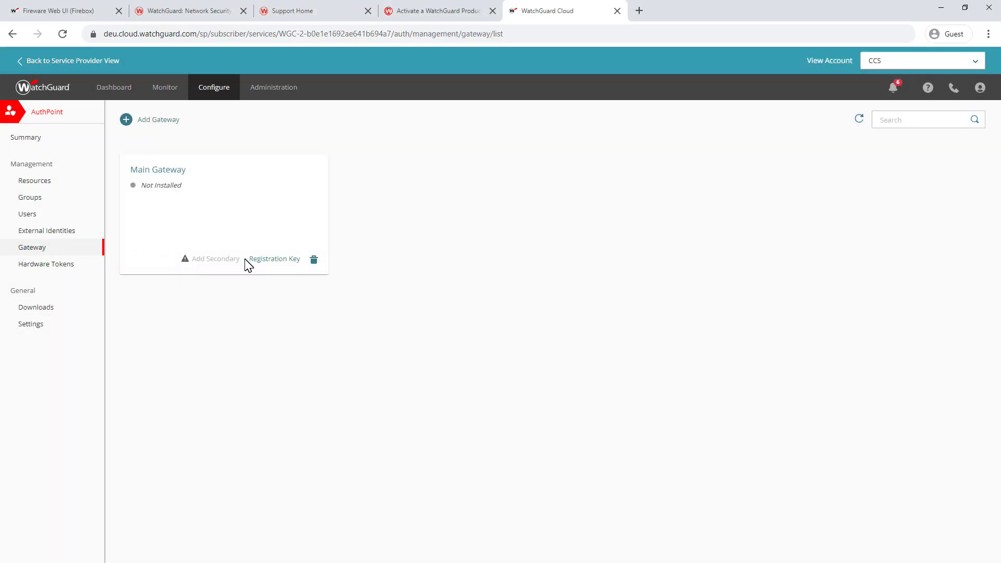
# Copy the Main Gateway registration key, paste it into the installer, and finish the AuthPoint Gateway setup.
pyautogui.click(268, 261)
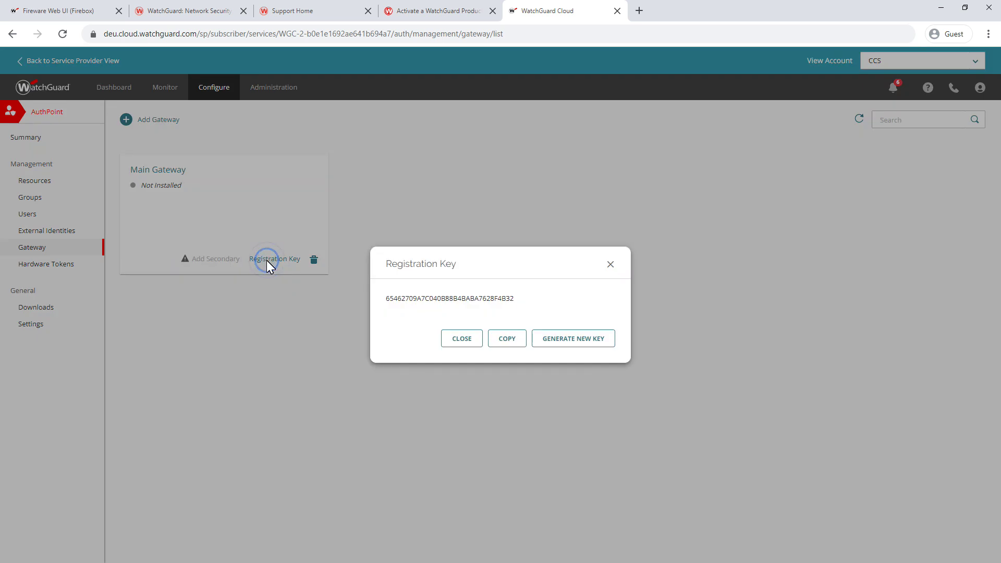
pyautogui.click(507, 341)
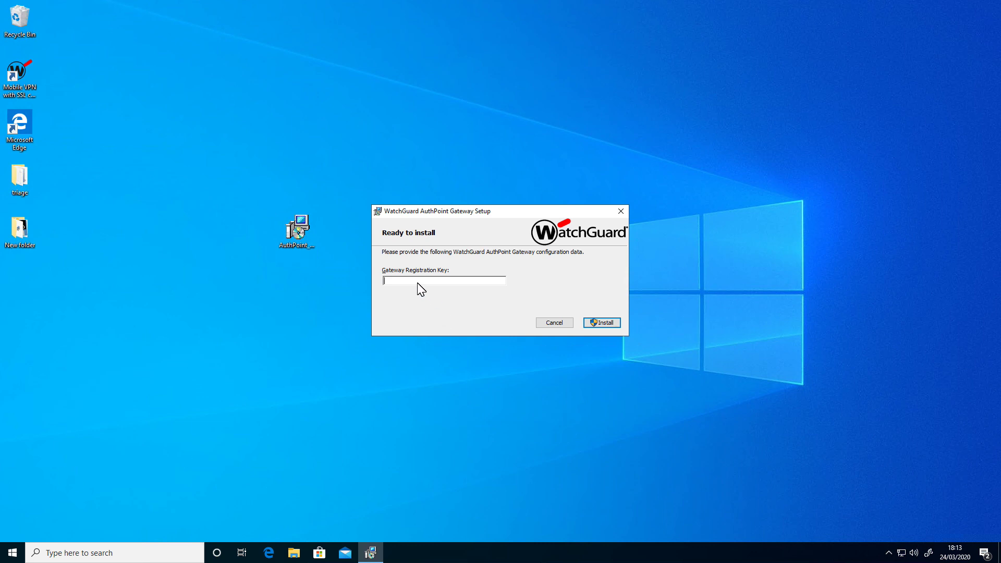
pyautogui.click(415, 281)
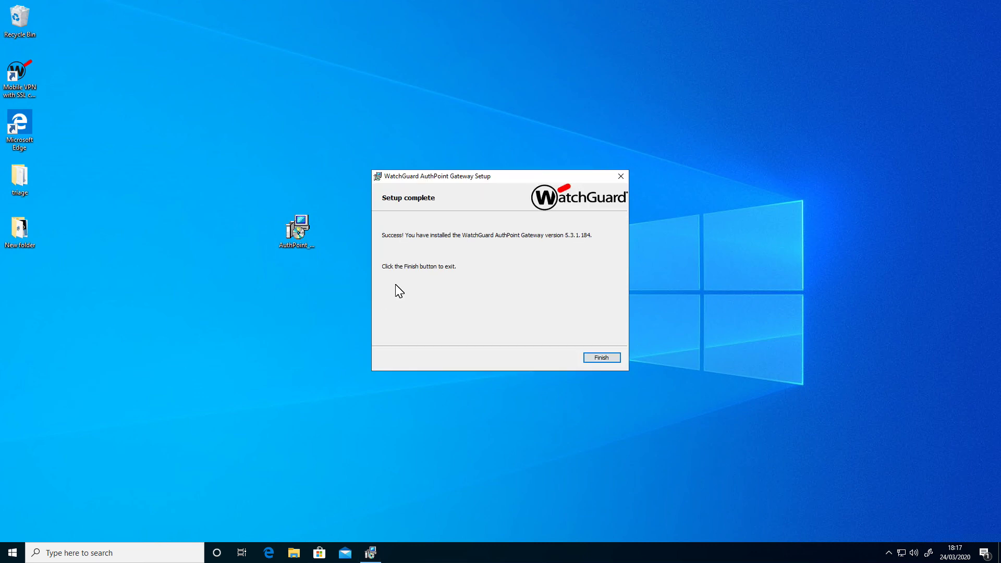
pyautogui.click(602, 358)
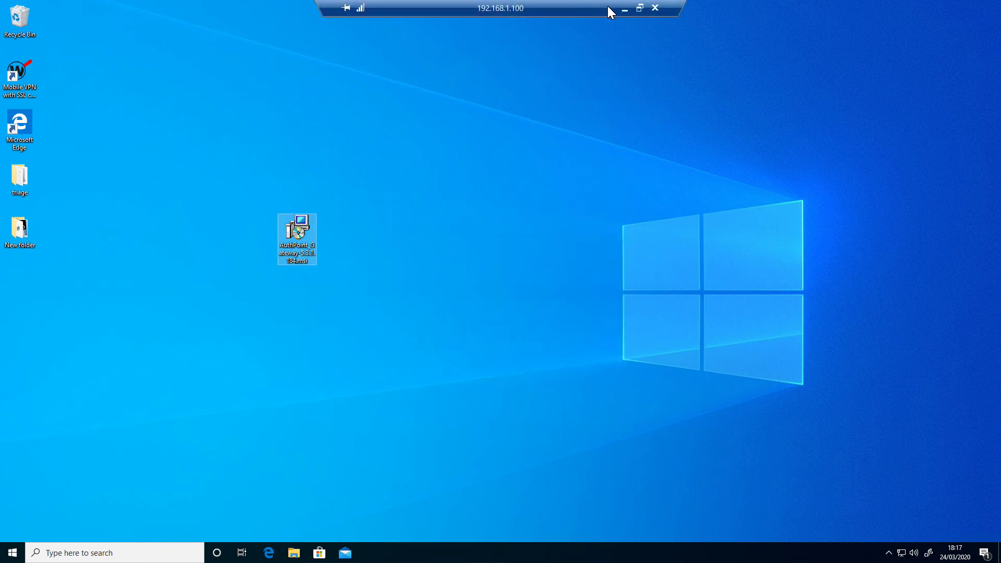
# Add a new RADIUS domain under Authentication > Servers and name it AuthPoint.
pyautogui.click(625, 9)
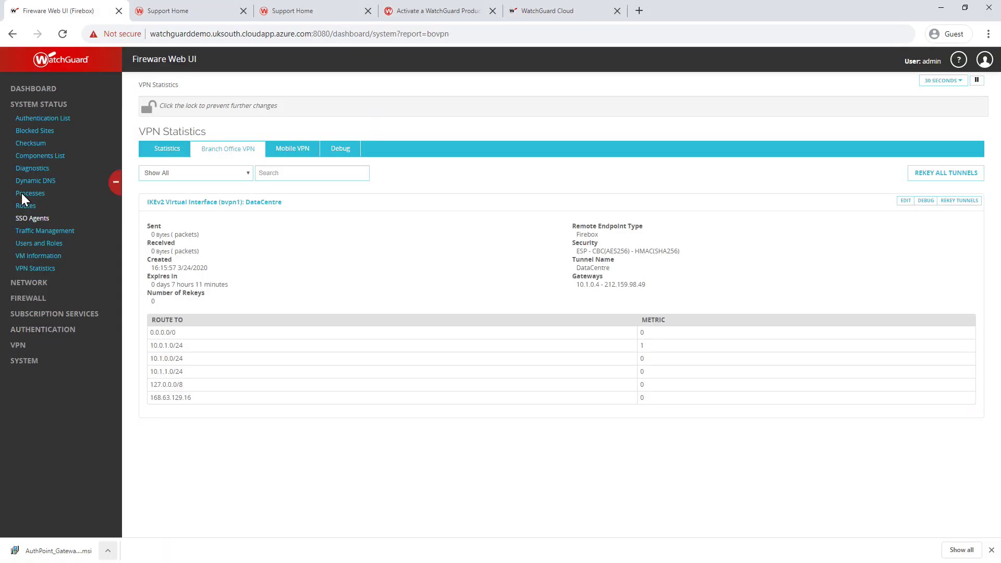
pyautogui.click(49, 327)
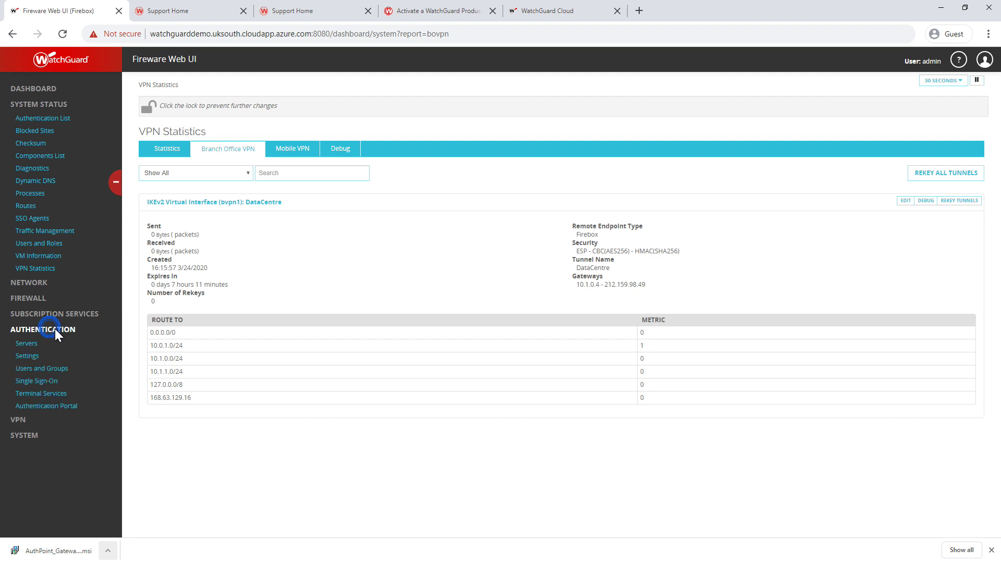
pyautogui.click(26, 344)
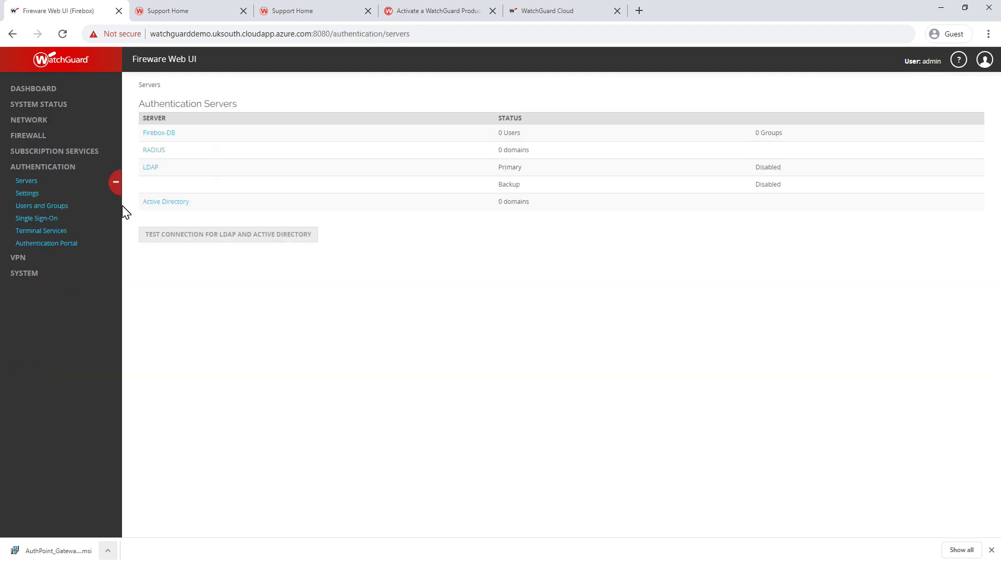
pyautogui.click(155, 151)
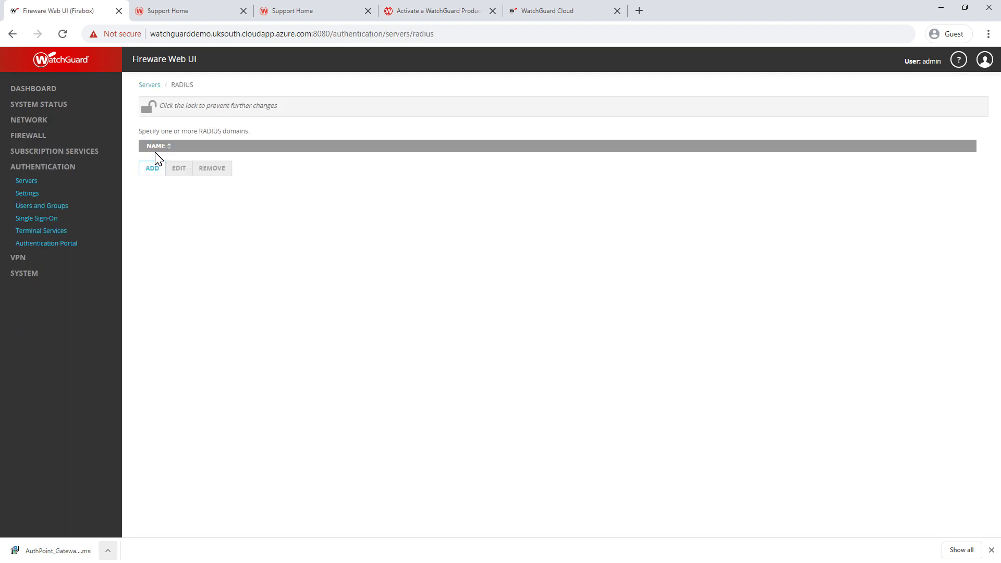
pyautogui.click(156, 171)
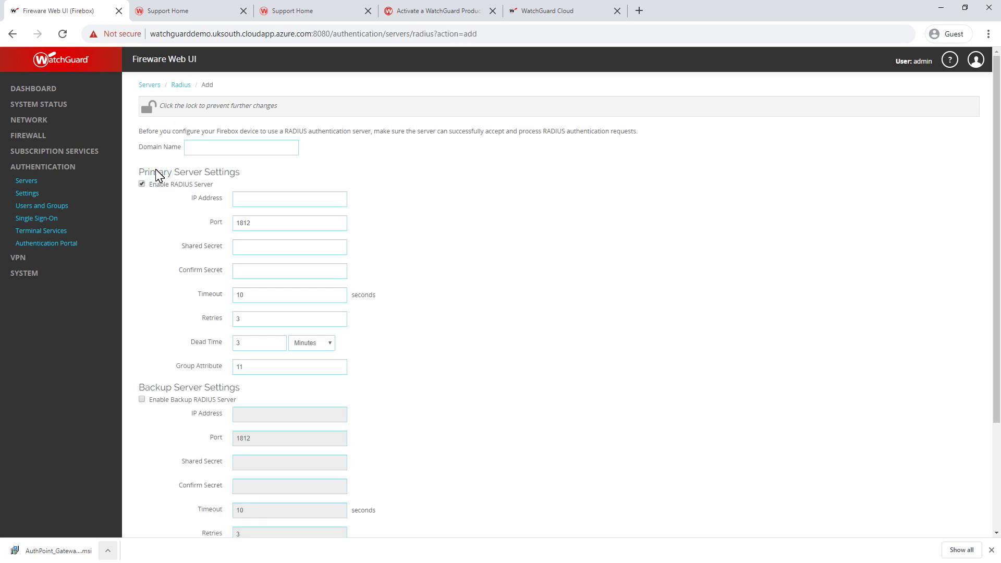
pyautogui.click(207, 149)
pyautogui.write('AuthPoint')
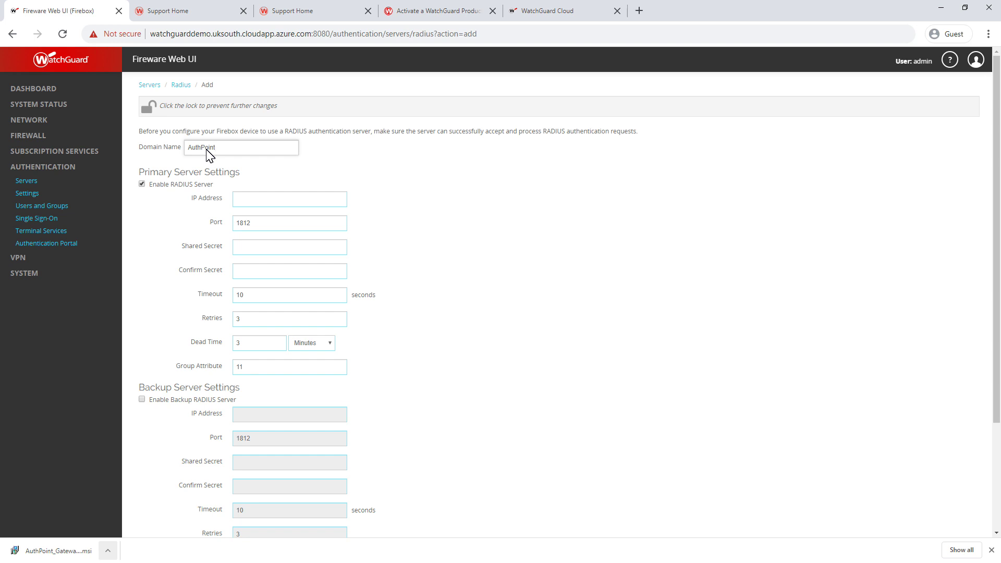
# Set the RADIUS server to 192.168.1.100 and enter and confirm the shared secret.
pyautogui.click(263, 198)
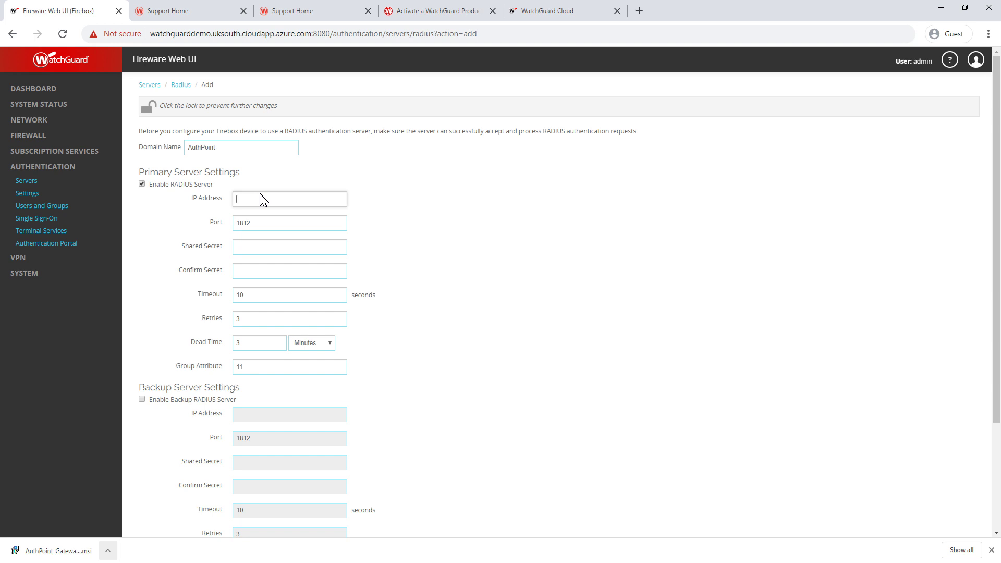
pyautogui.write('192.168.1.100')
pyautogui.click(263, 225)
pyautogui.click(260, 247)
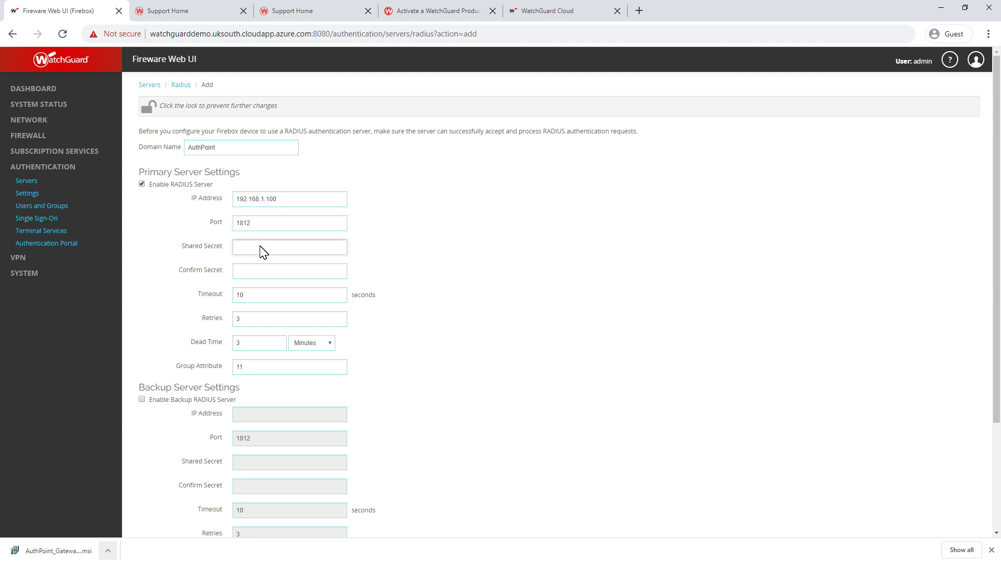
pyautogui.write('••••••••')
pyautogui.press('Tab')
pyautogui.write('•••••••••')
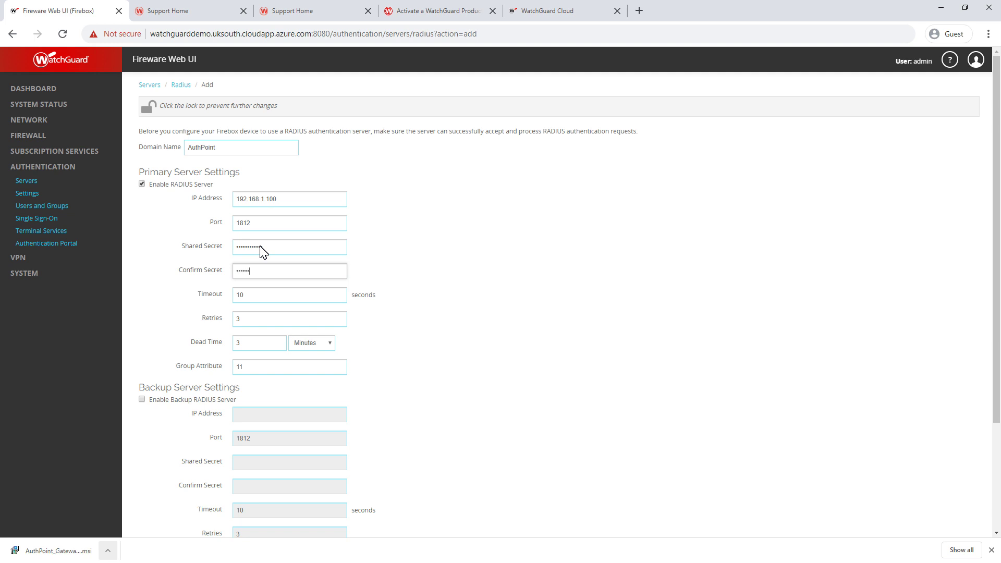
pyautogui.press('Tab')
pyautogui.click(247, 301)
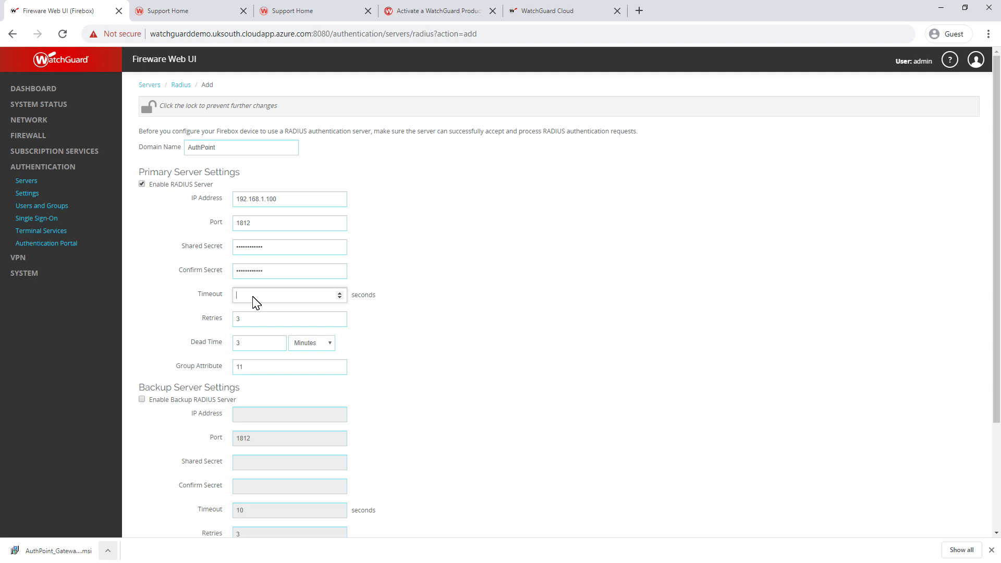
# Enter 60 seconds as the primary RADIUS server's timeout.
pyautogui.write('60')
# Save the AuthPoint RADIUS domain with its 60-second timeout.
pyautogui.click(365, 297)
pyautogui.scroll(-3, 367, 302)
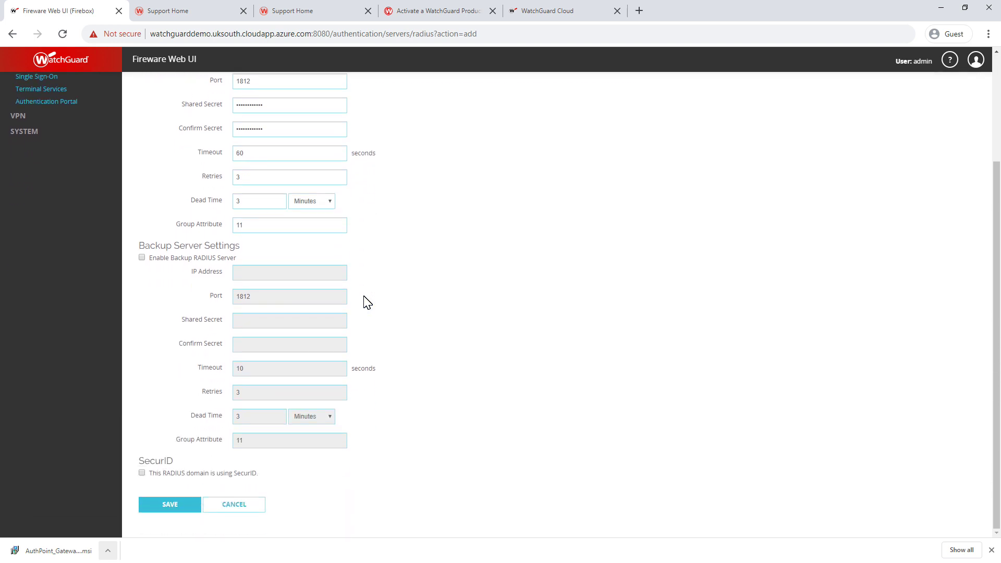
pyautogui.click(174, 507)
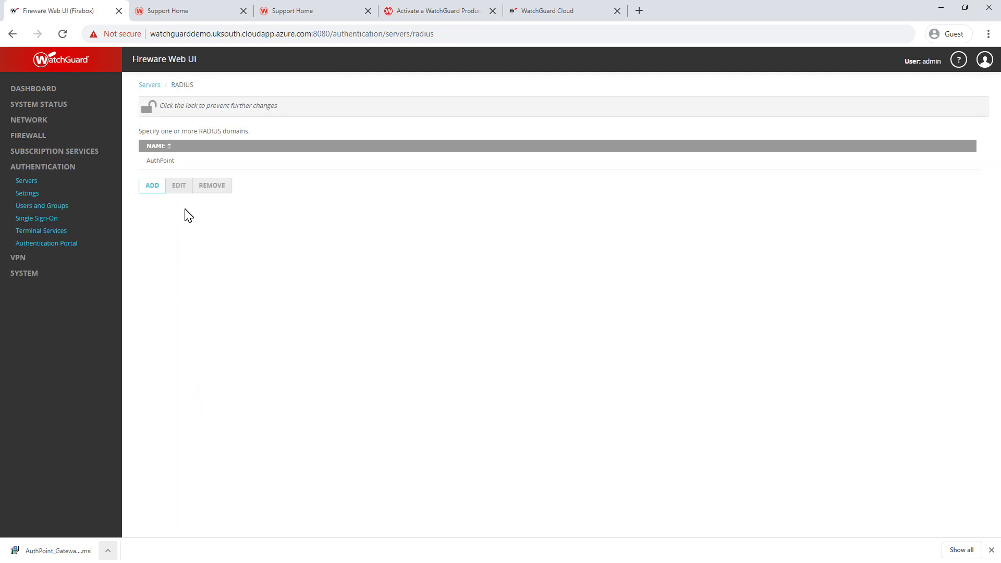
pyautogui.click(116, 182)
# Launch the Mobile VPN with SSL setup wizard from VPN > Mobile VPN.
pyautogui.click(27, 257)
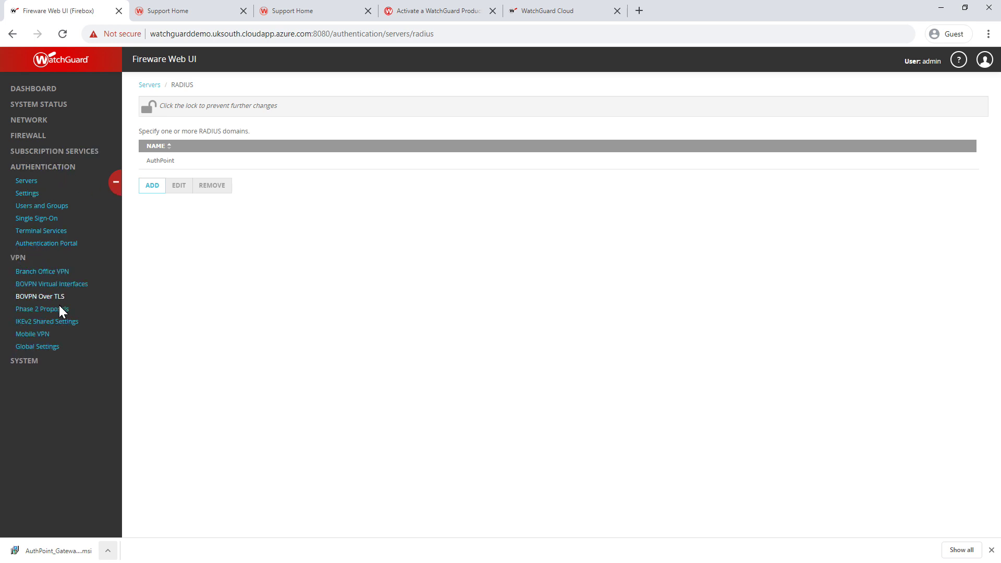
pyautogui.click(40, 333)
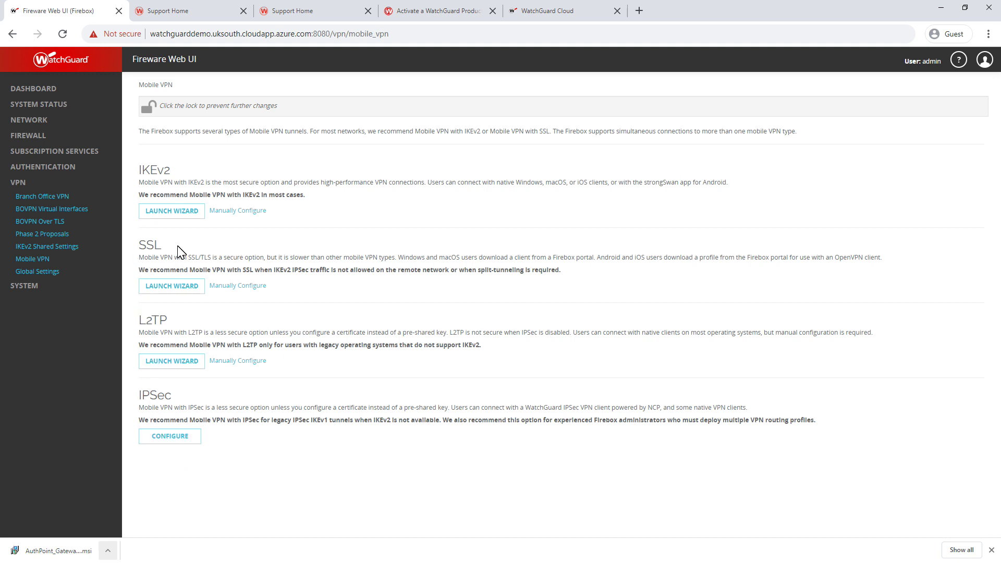
pyautogui.click(172, 286)
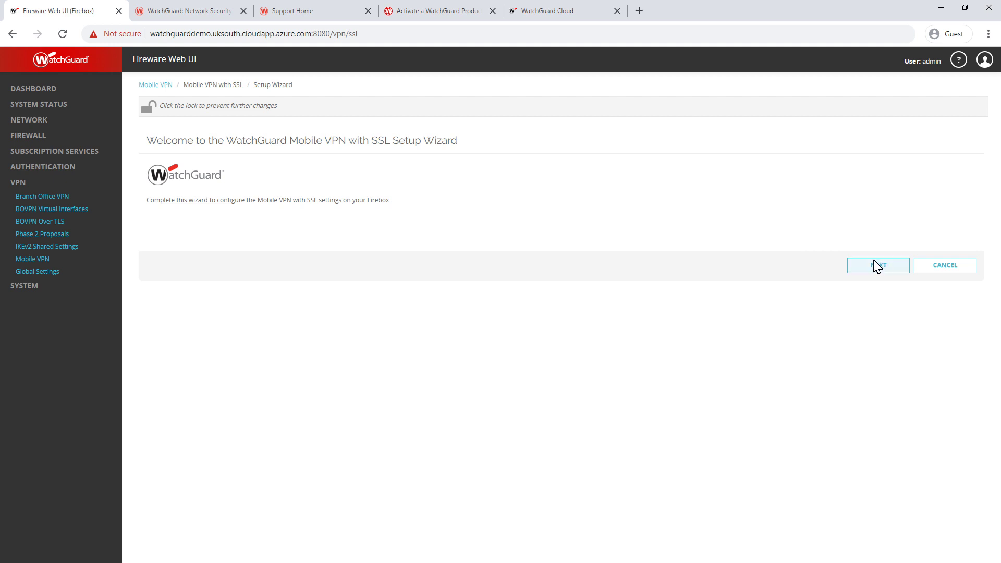
pyautogui.click(878, 268)
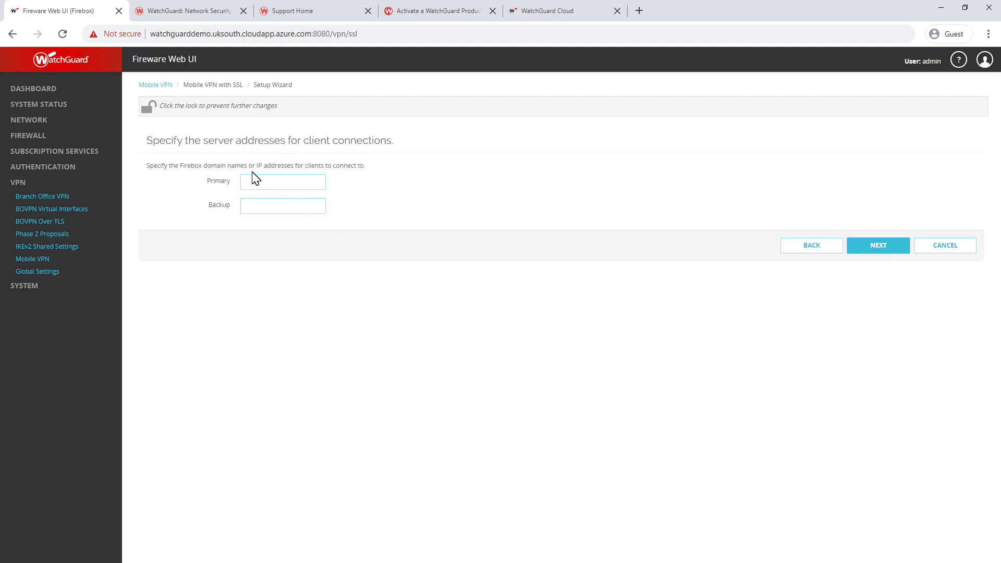
# Copy the Firebox hostname from the address bar into the Primary server address.
pyautogui.click(305, 34)
pyautogui.click(312, 33)
pyautogui.moveTo(336, 35); pyautogui.dragTo(180, 36)
pyautogui.hotkey('ctrl', 'c')
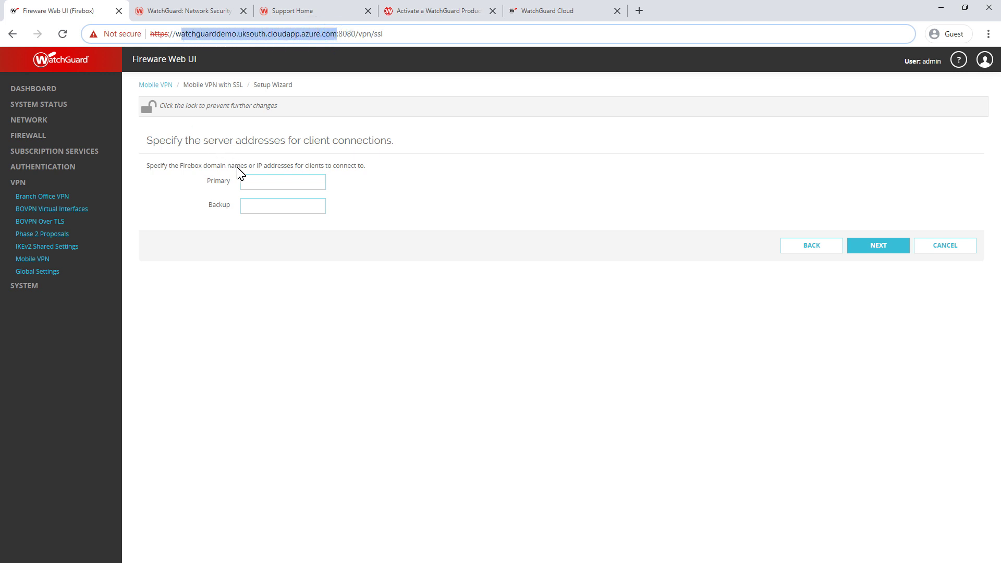
pyautogui.click(247, 177)
pyautogui.hotkey('ctrl', 'v')
pyautogui.moveTo(270, 186); pyautogui.dragTo(221, 191)
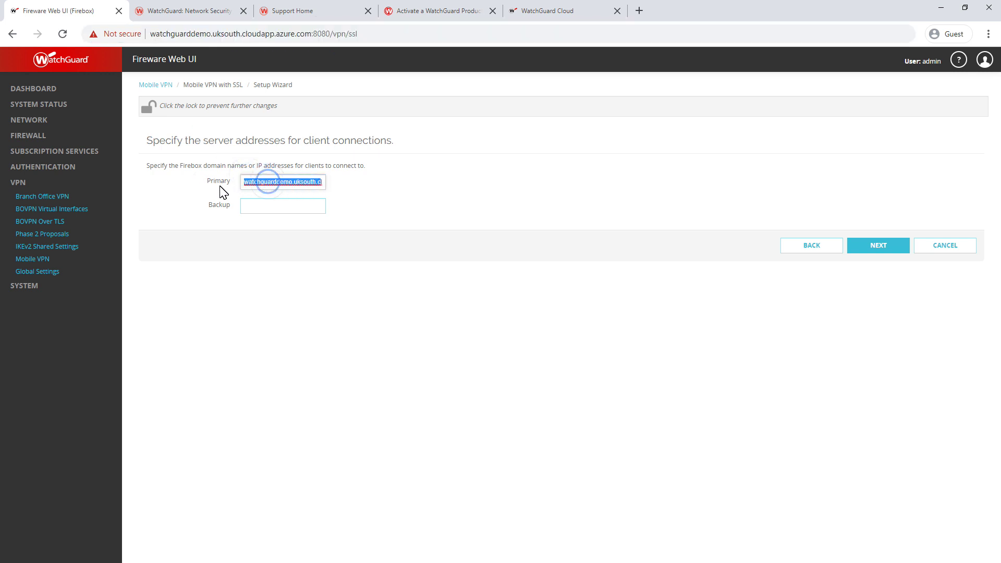
pyautogui.click(264, 186)
pyautogui.click(884, 245)
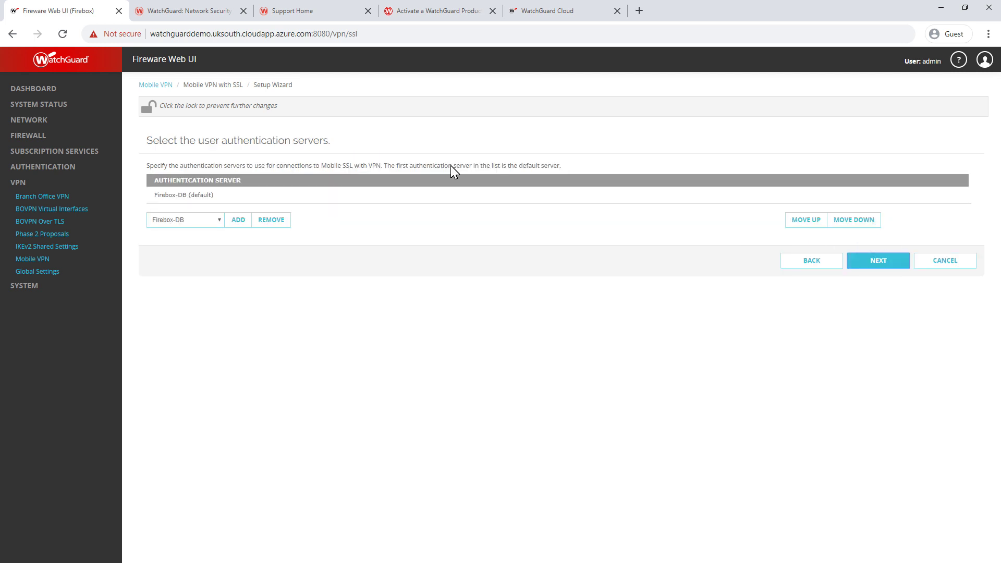
# Add AuthPoint as an authentication server and move it up to be the default.
pyautogui.click(191, 224)
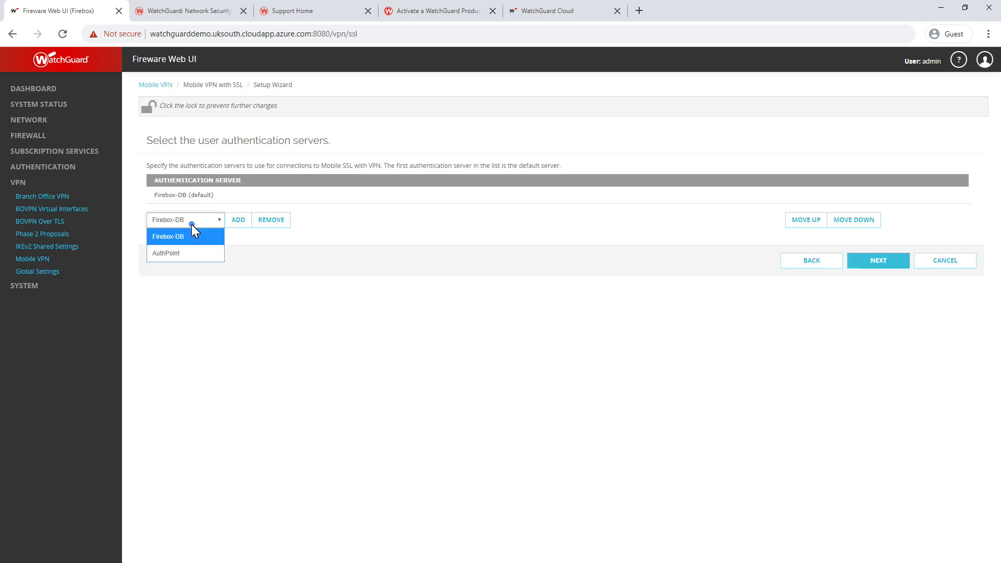
pyautogui.click(187, 256)
pyautogui.click(235, 223)
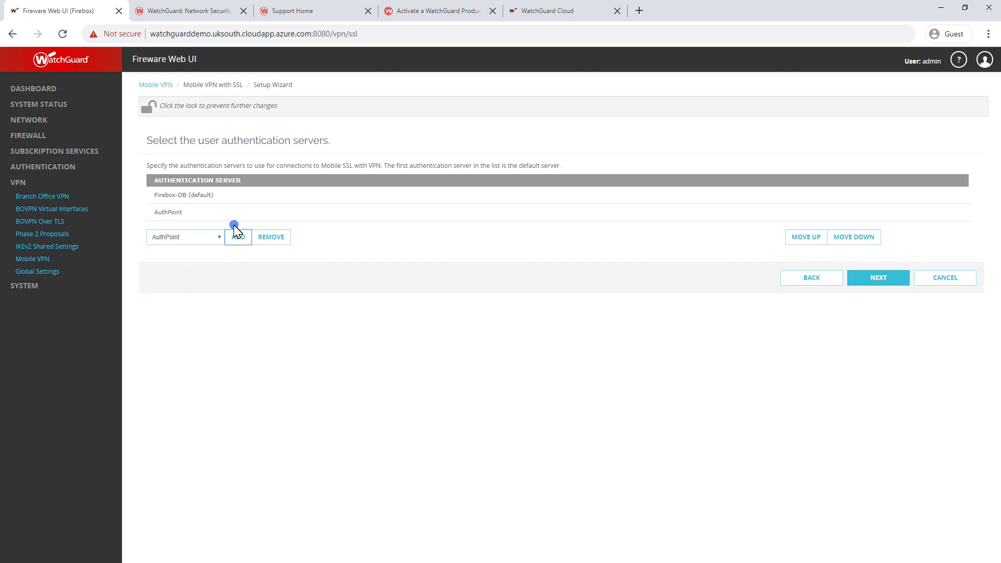
pyautogui.click(202, 207)
pyautogui.click(807, 240)
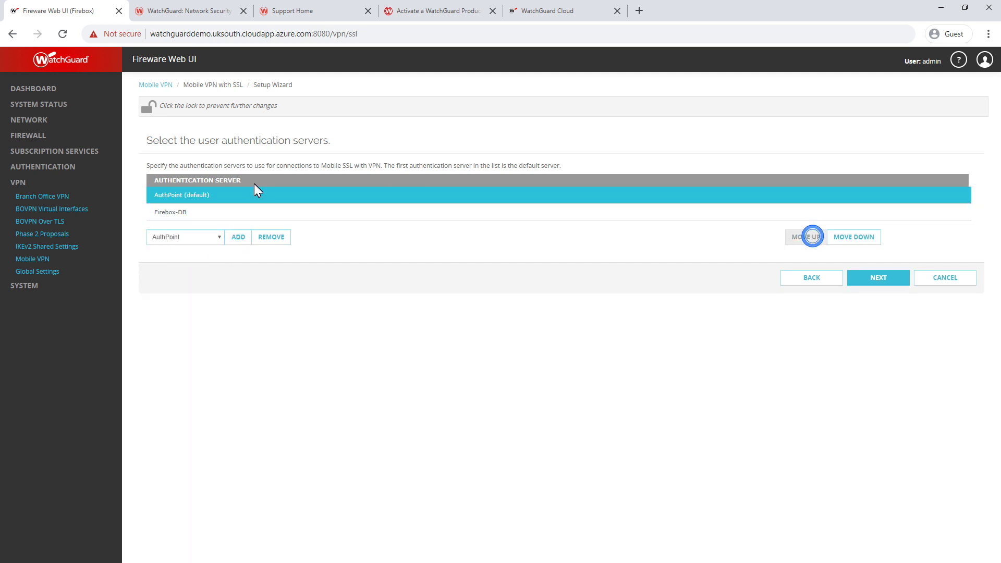
pyautogui.click(889, 282)
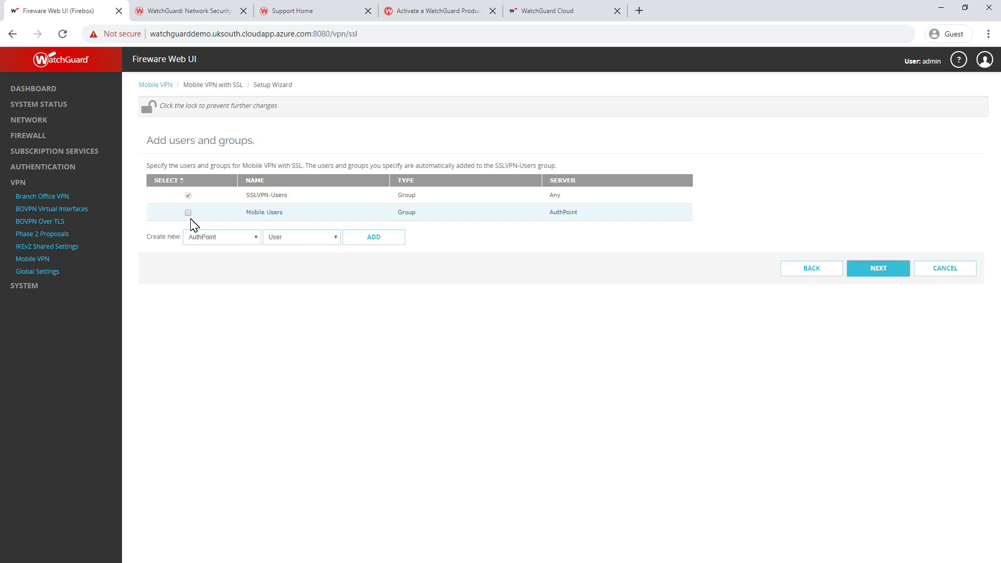
# Keep the Mobile Users group checked, verifying it against AuthPoint's Groups list in WatchGuard Cloud.
pyautogui.click(188, 213)
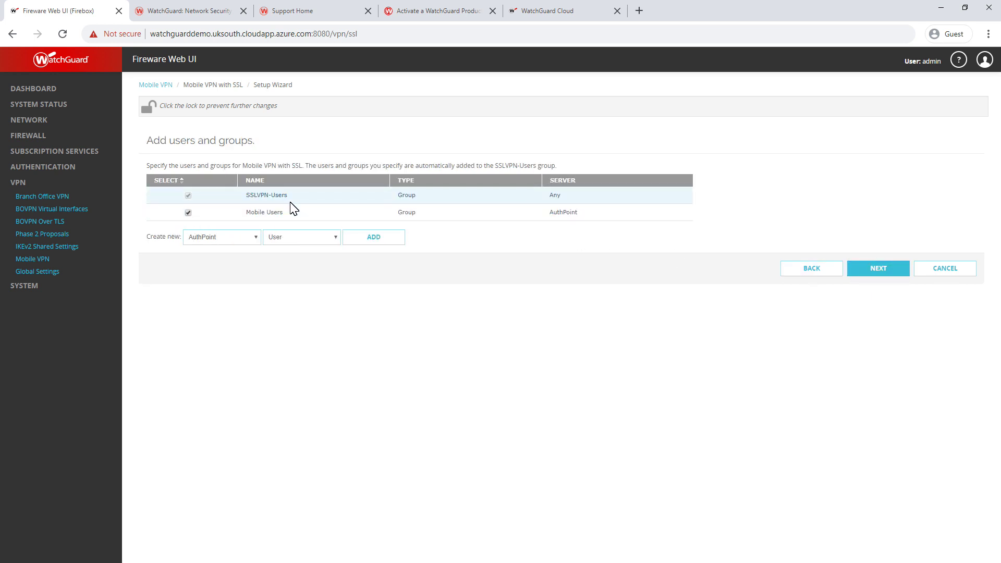
pyautogui.click(249, 211)
pyautogui.moveTo(252, 212); pyautogui.dragTo(284, 215)
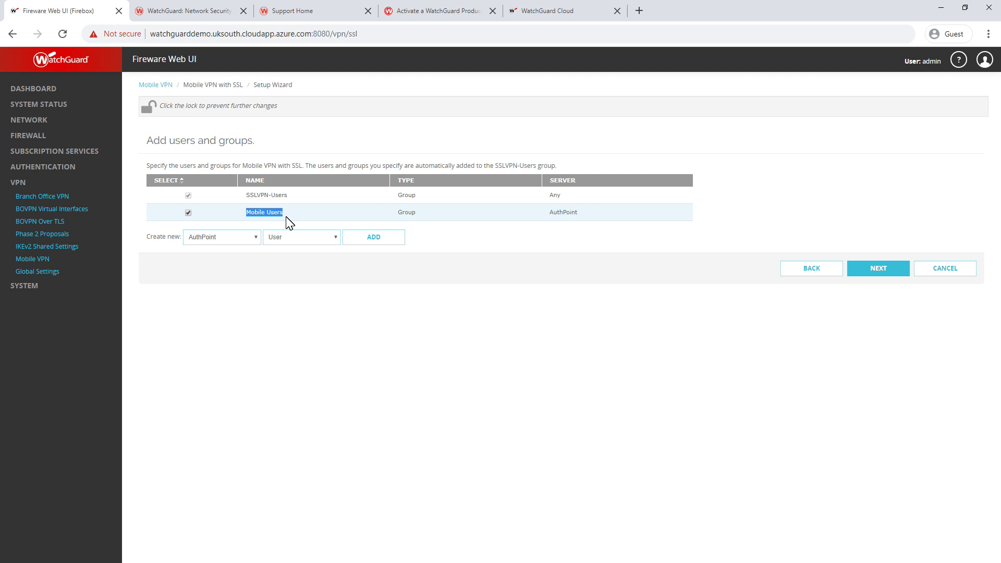
pyautogui.click(547, 10)
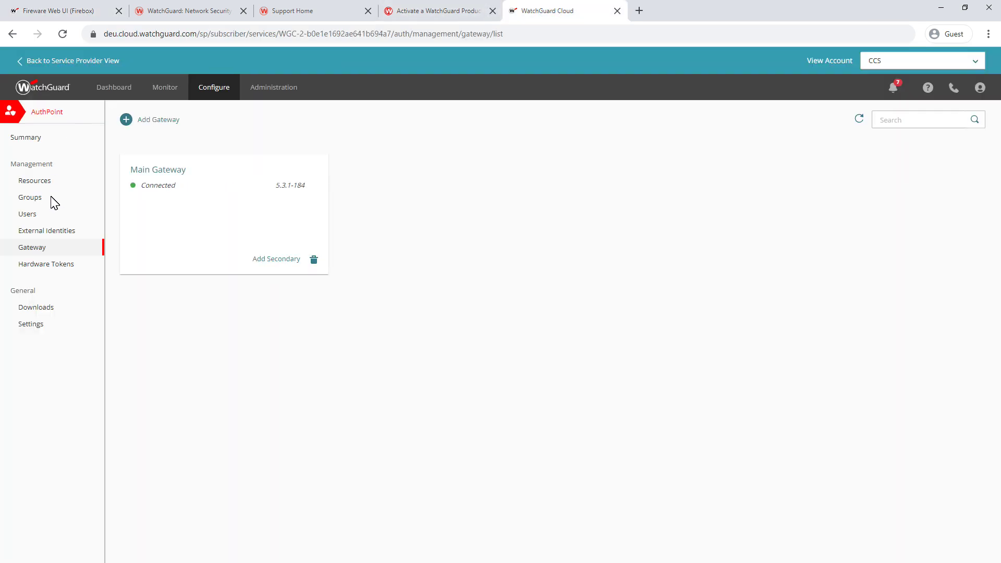
pyautogui.click(33, 199)
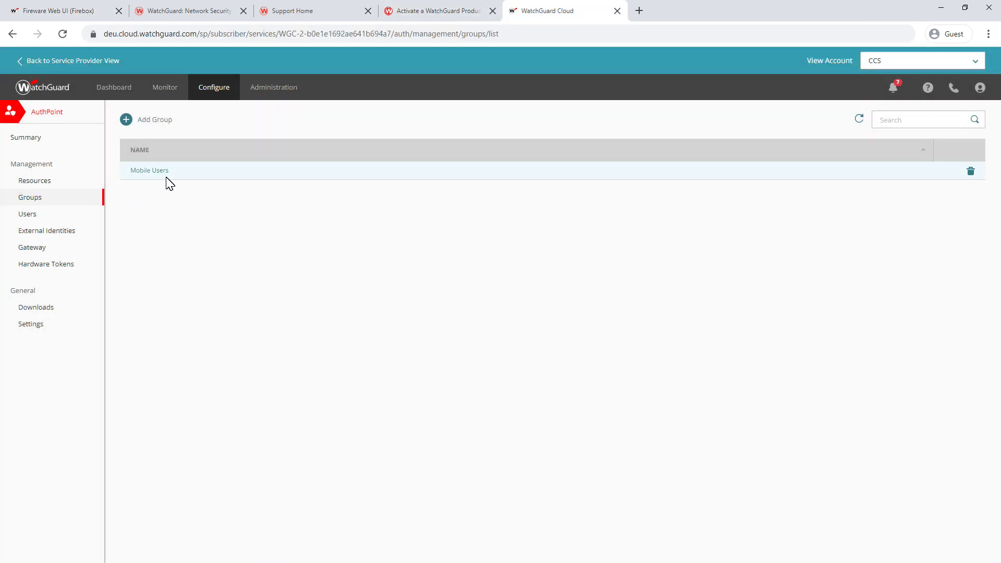
pyautogui.click(63, 10)
pyautogui.click(297, 216)
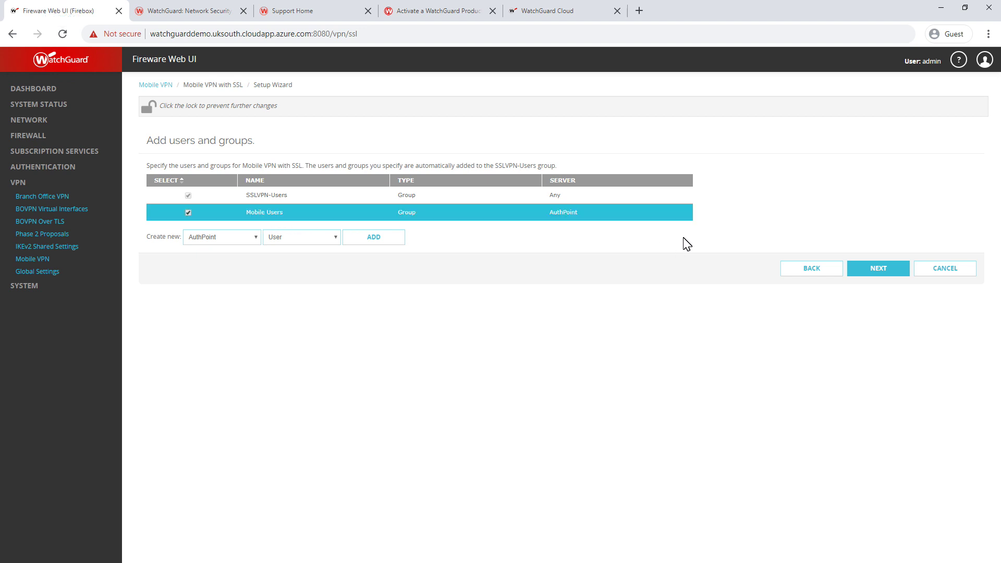
pyautogui.click(884, 268)
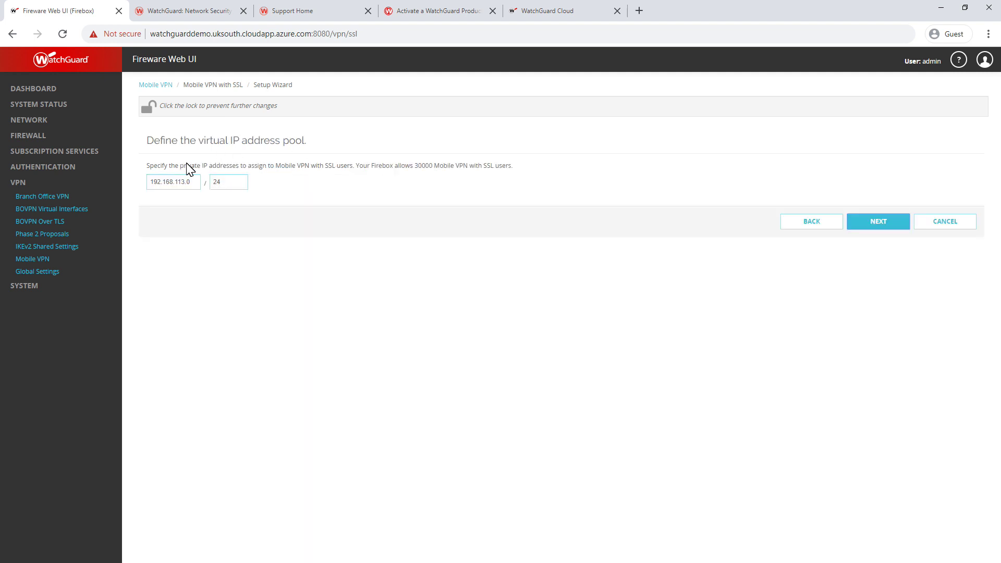
# Keep the 192.168.113.0/24 virtual IP pool, save the SSL VPN settings, and finish the wizard.
pyautogui.click(193, 187)
pyautogui.press('Left')
pyautogui.press('Left')
pyautogui.press('Left')
pyautogui.click(886, 221)
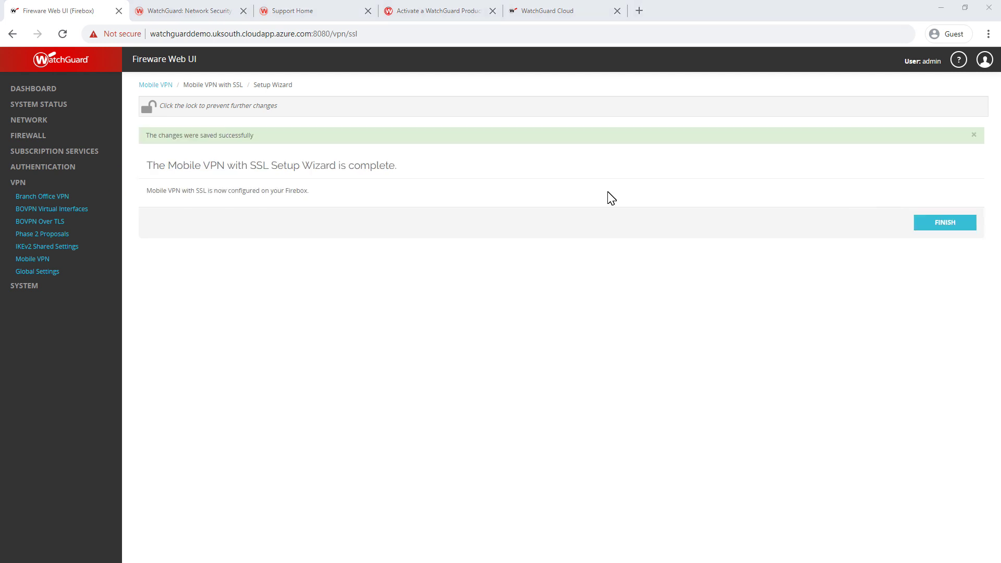
pyautogui.click(926, 224)
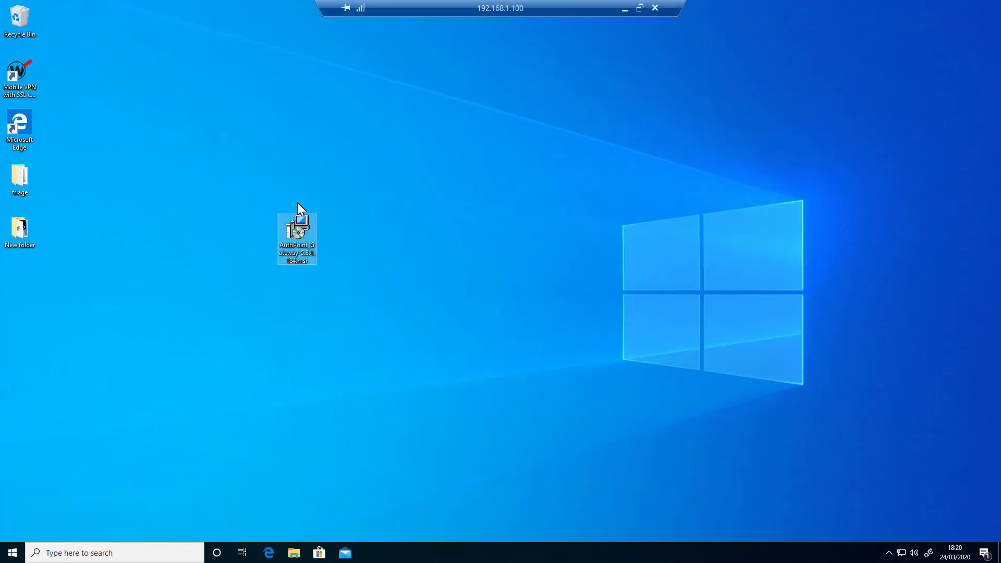
# Browse in Edge to watchguarddemo.uksouth.cloudapp.azure.com/sslvpn.html and expand the certificate warning details.
pyautogui.click(31, 78)
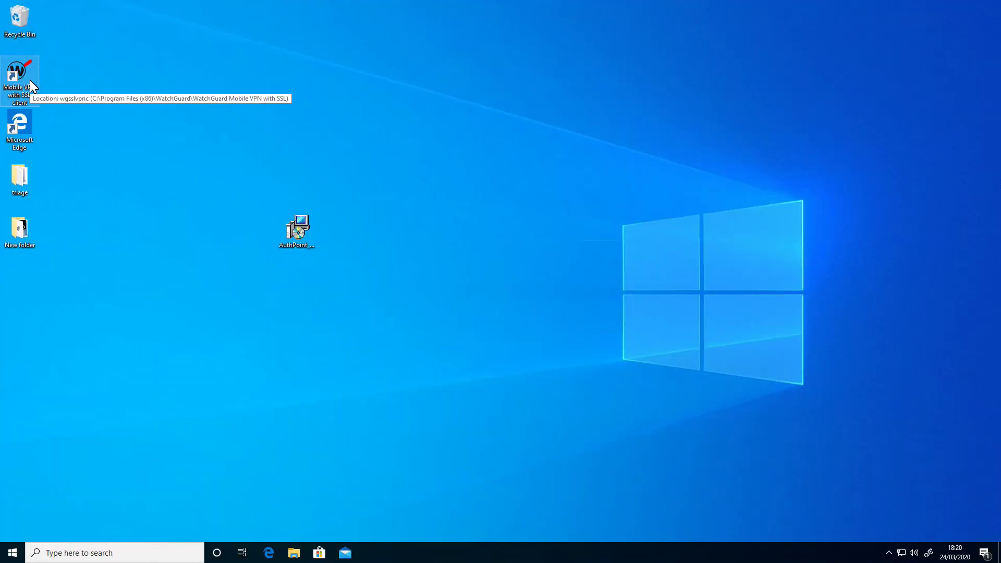
pyautogui.click(266, 552)
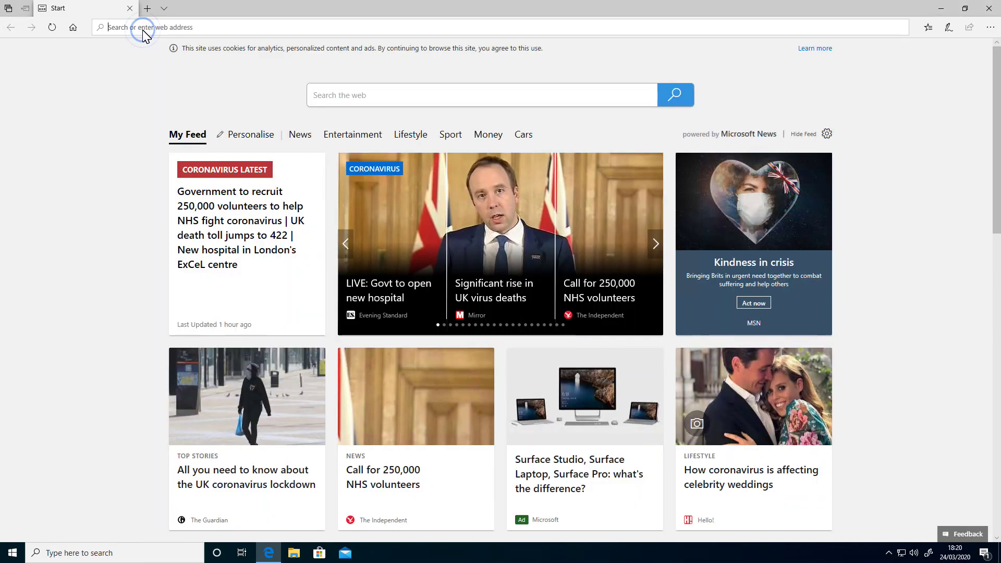
pyautogui.hotkey('ctrl', 'v')
pyautogui.click(107, 26)
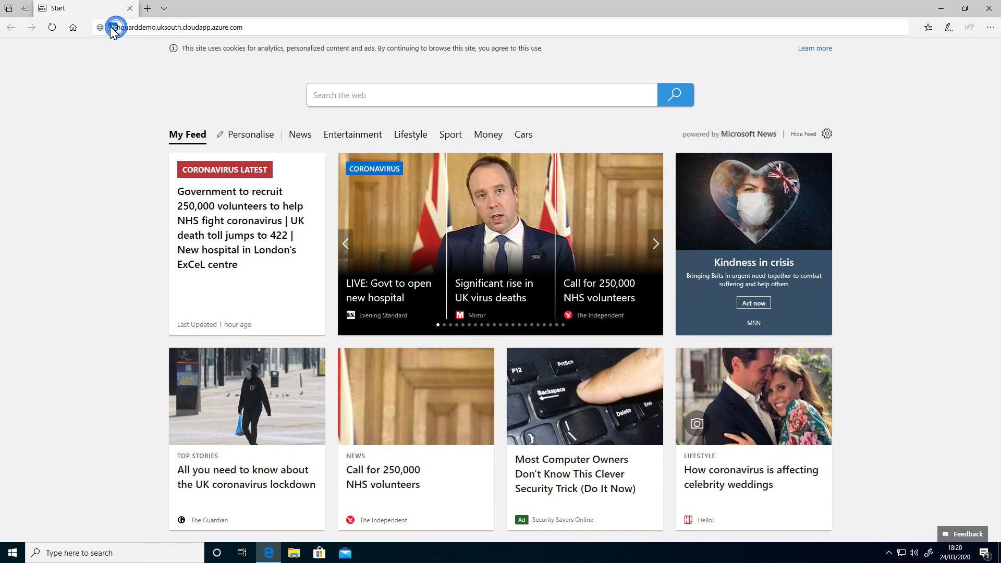
pyautogui.click(108, 27)
pyautogui.write('w')
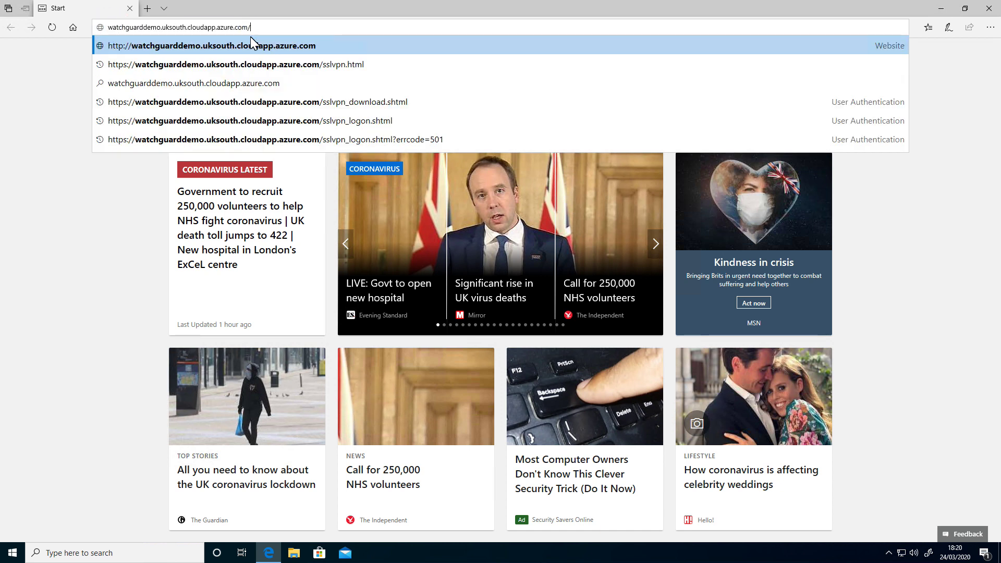
pyautogui.write('/sslvpn.html')
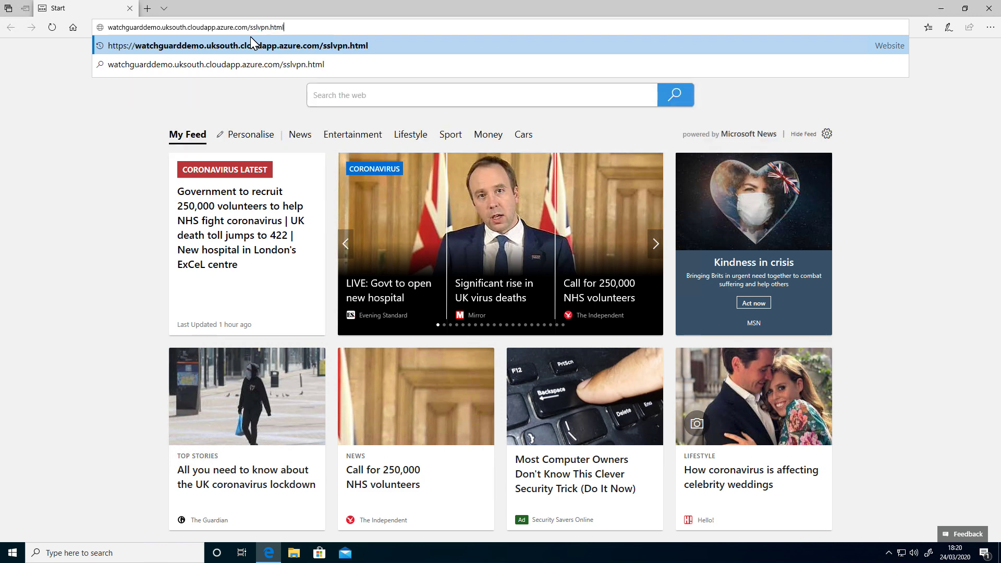
pyautogui.press('Return')
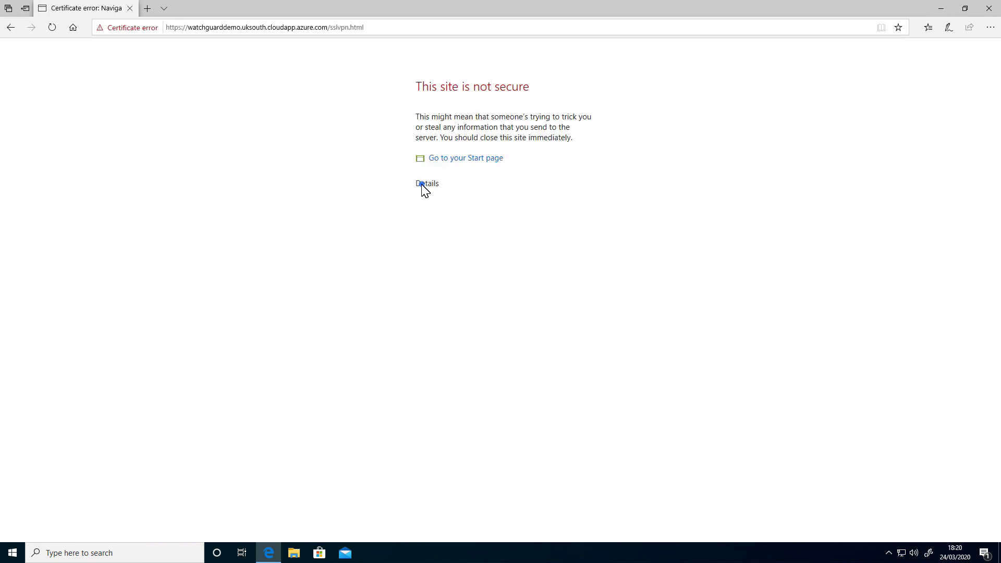
pyautogui.click(423, 185)
# Bypass the certificate warning, log in as the AuthPoint user, and approve the push on the phone.
pyautogui.click(444, 283)
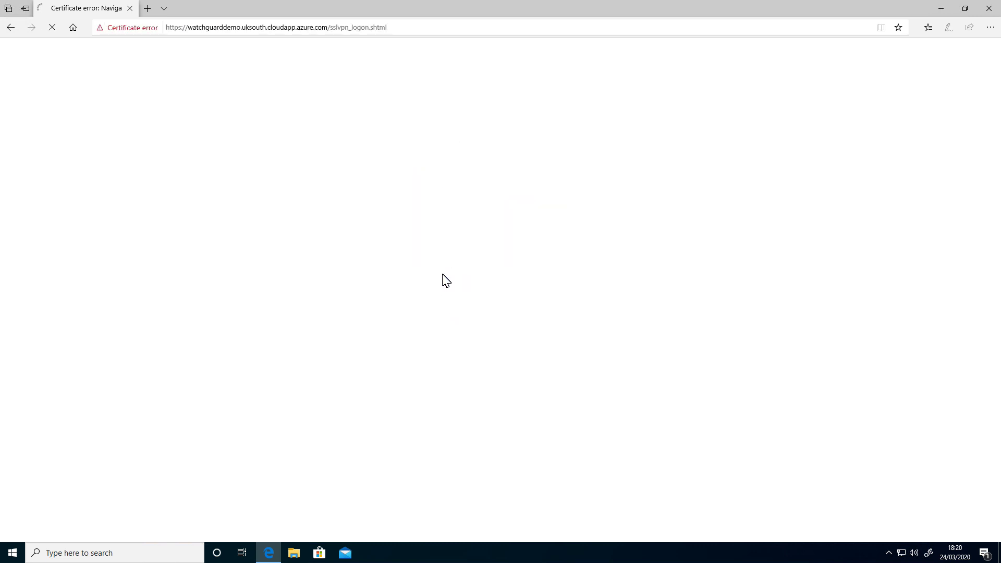
pyautogui.click(536, 128)
pyautogui.write('venn')
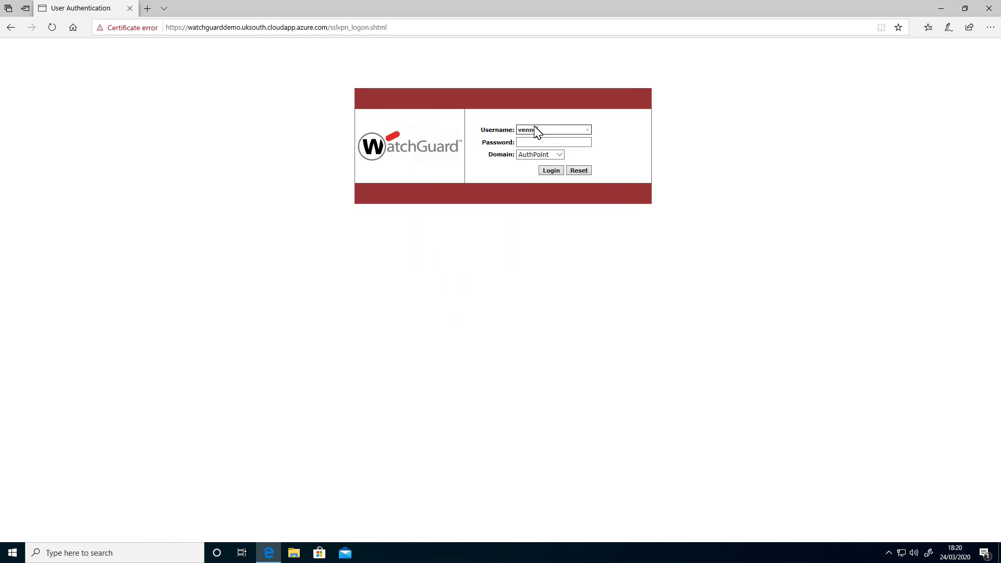
pyautogui.press('Tab')
pyautogui.moveTo(572, 67); pyautogui.dragTo(796, 50)
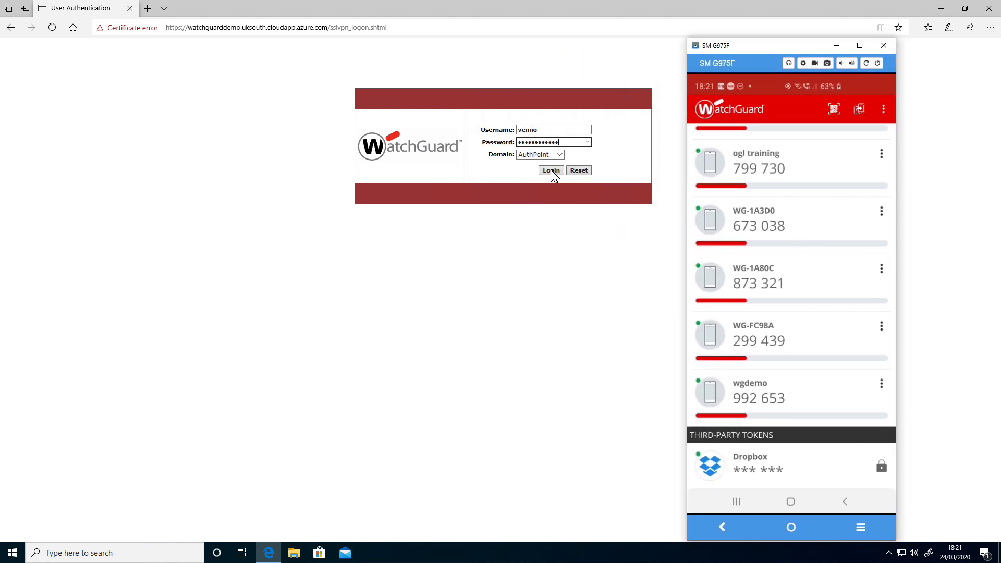
pyautogui.click(548, 171)
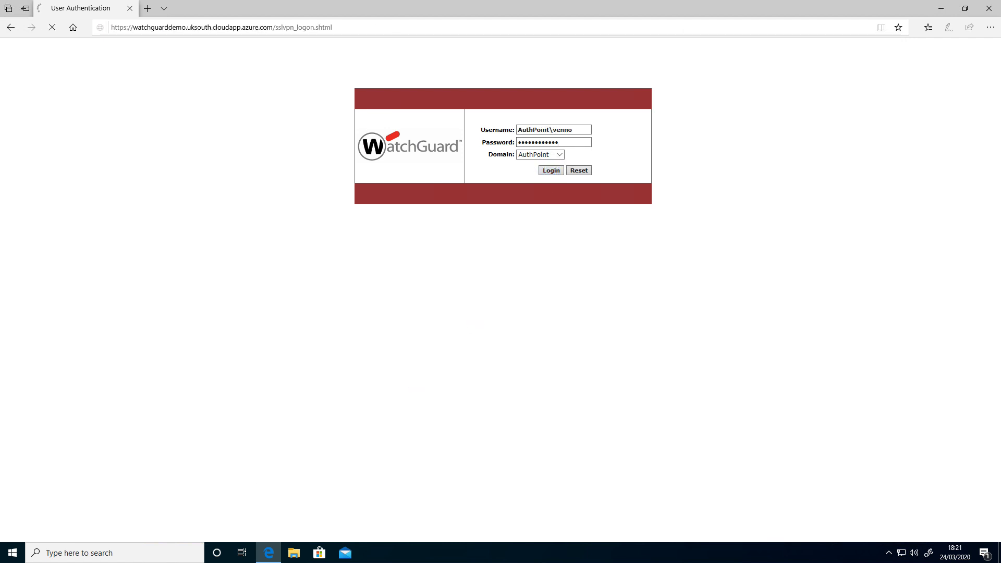
pyautogui.hotkey('alt', 'Tab')
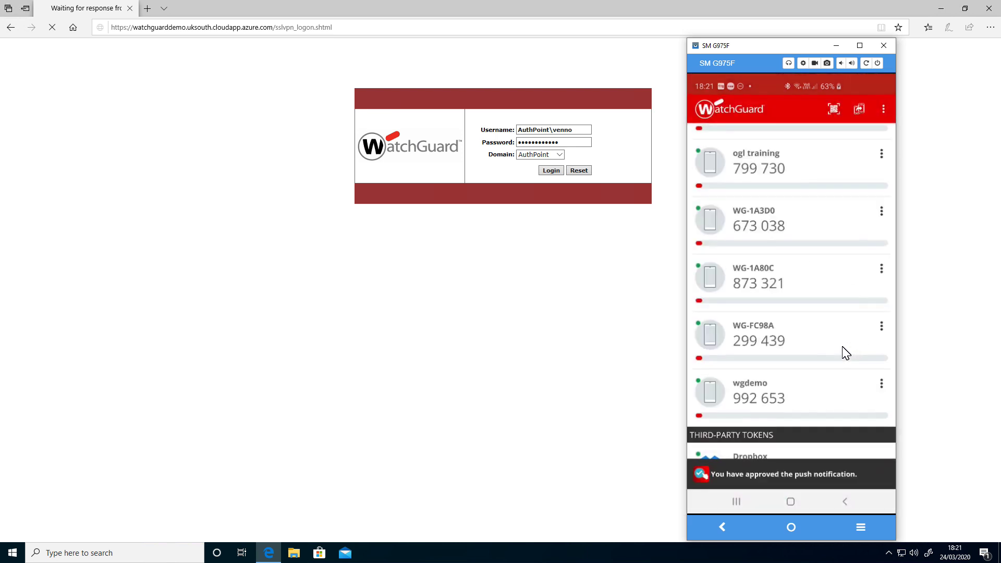
pyautogui.click(557, 297)
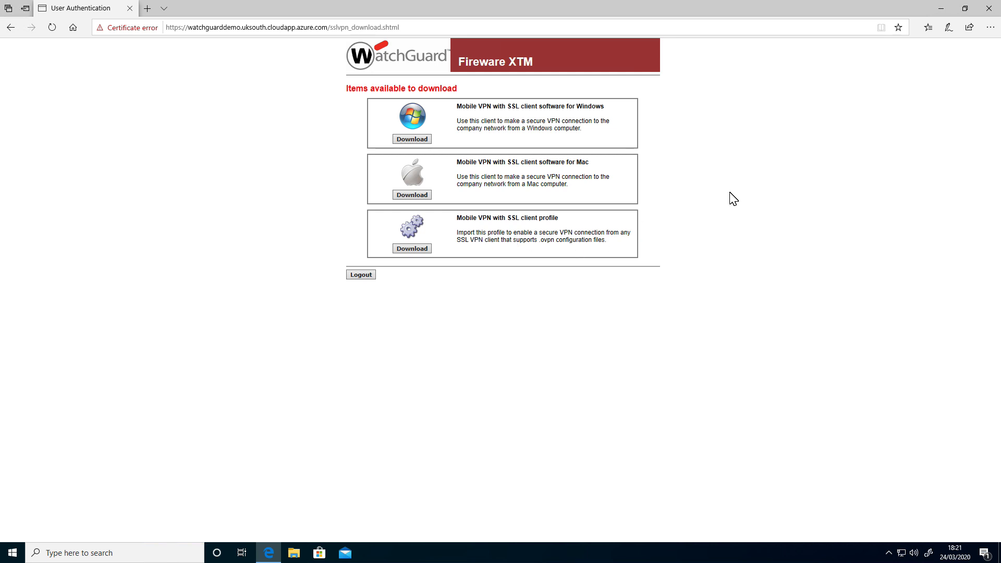
# Connect the Mobile VPN with SSL client with the account password and approve the AuthPoint push.
pyautogui.moveTo(952, 4)
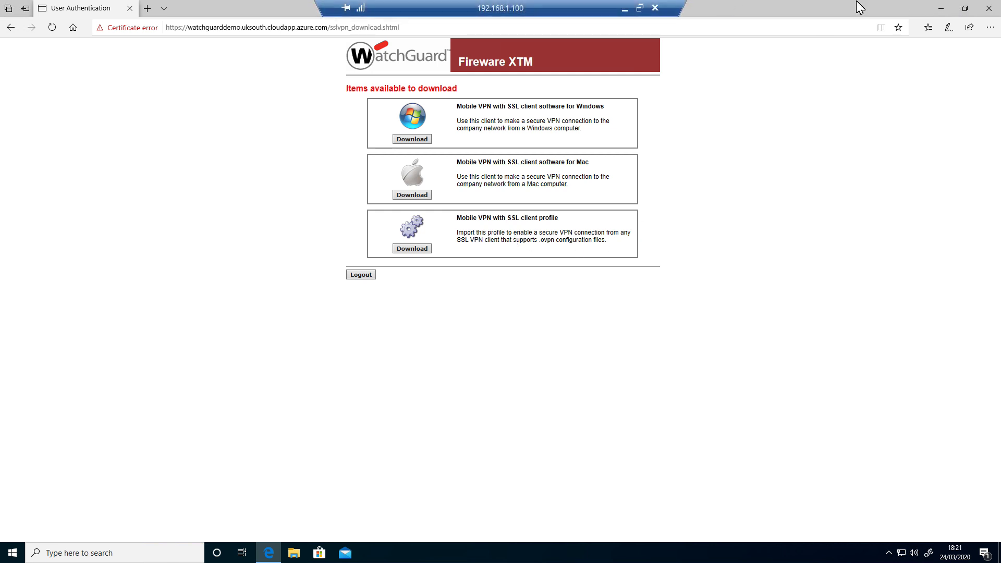
pyautogui.click(940, 8)
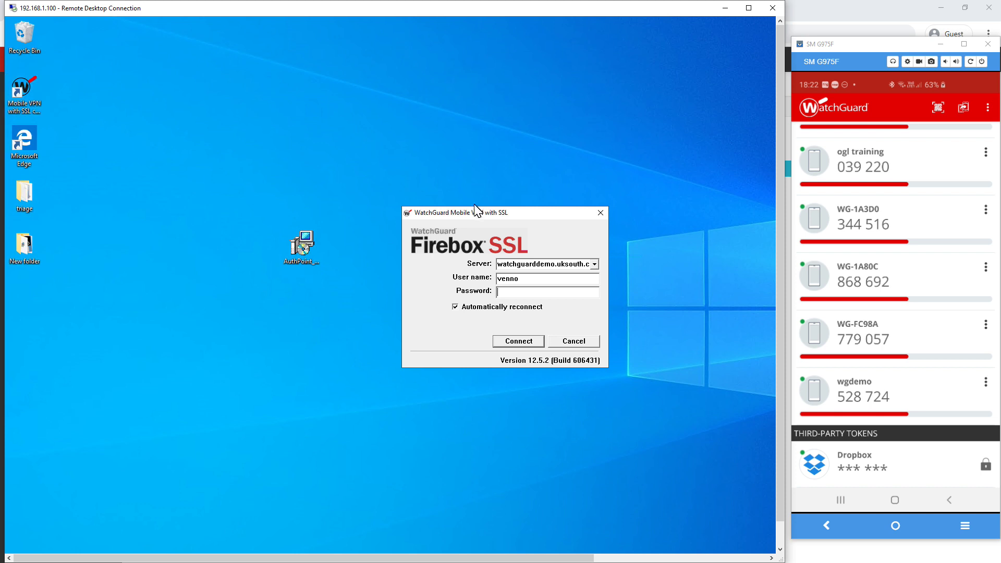
pyautogui.doubleClick(557, 267)
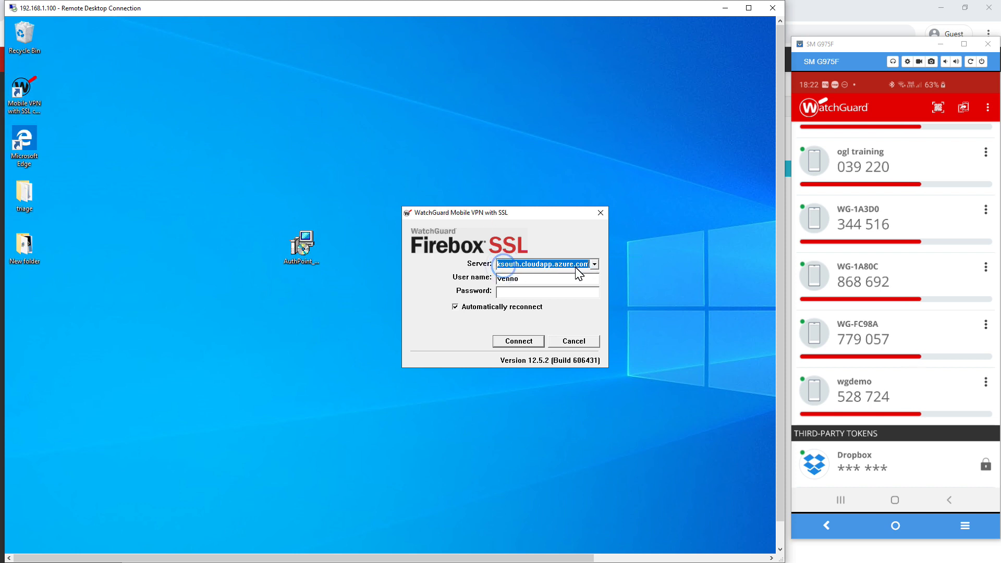
pyautogui.click(517, 280)
pyautogui.click(523, 294)
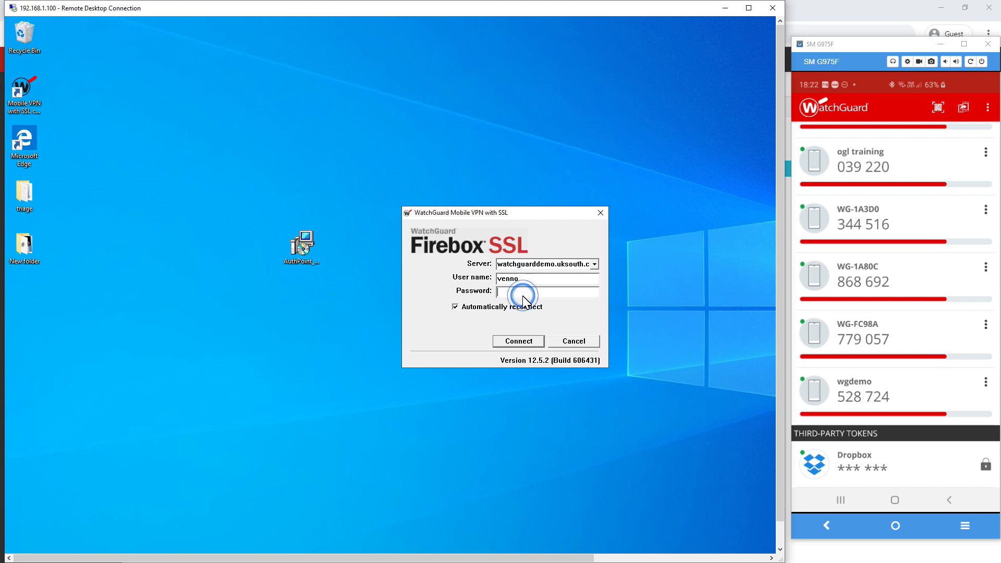
pyautogui.write('**********')
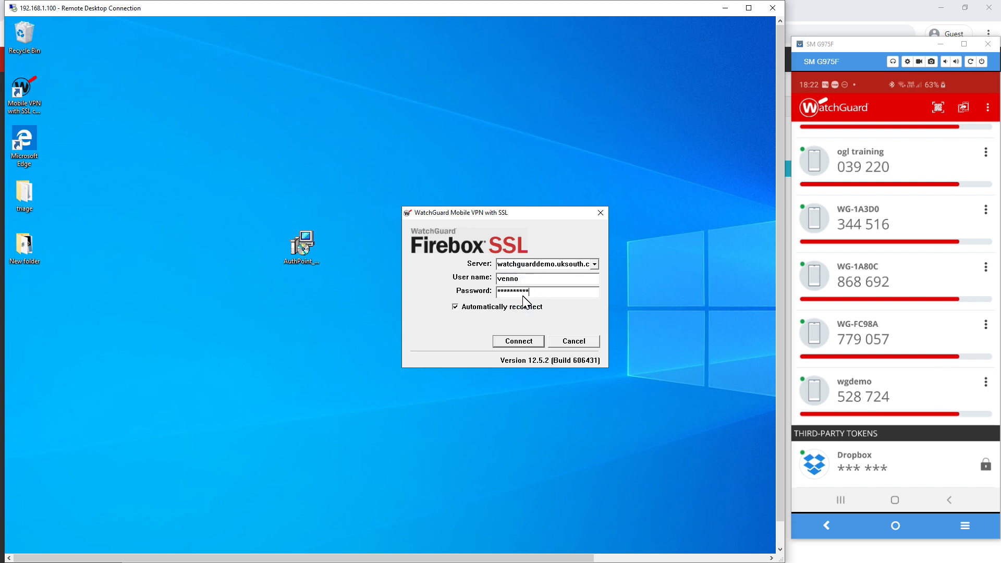
pyautogui.press('Return')
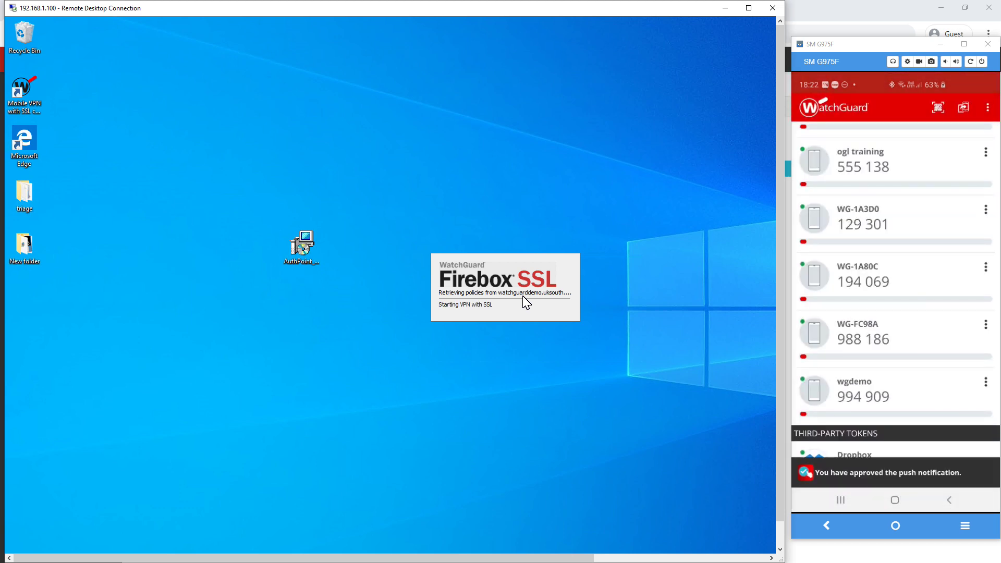
pyautogui.click(749, 8)
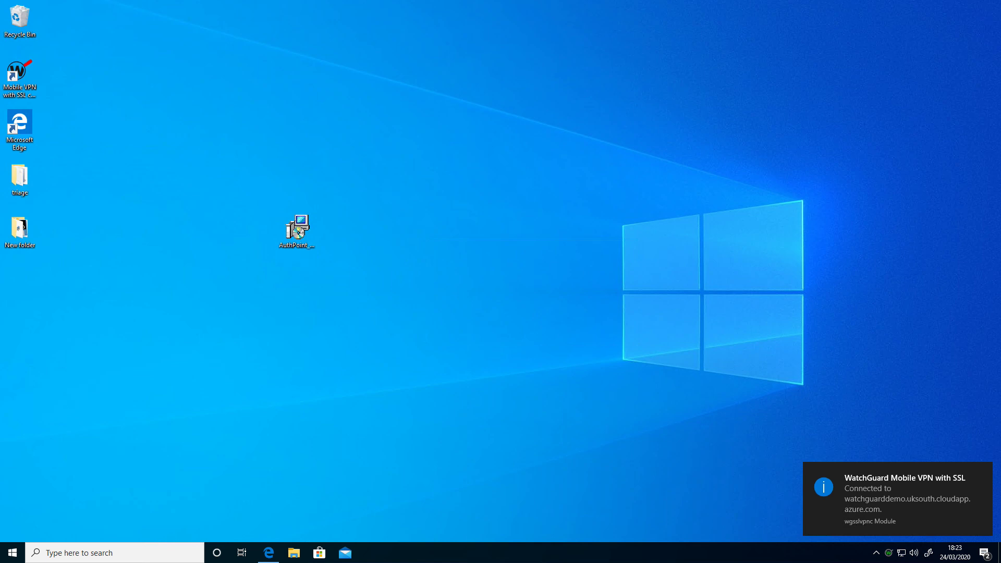
pyautogui.click(19, 78)
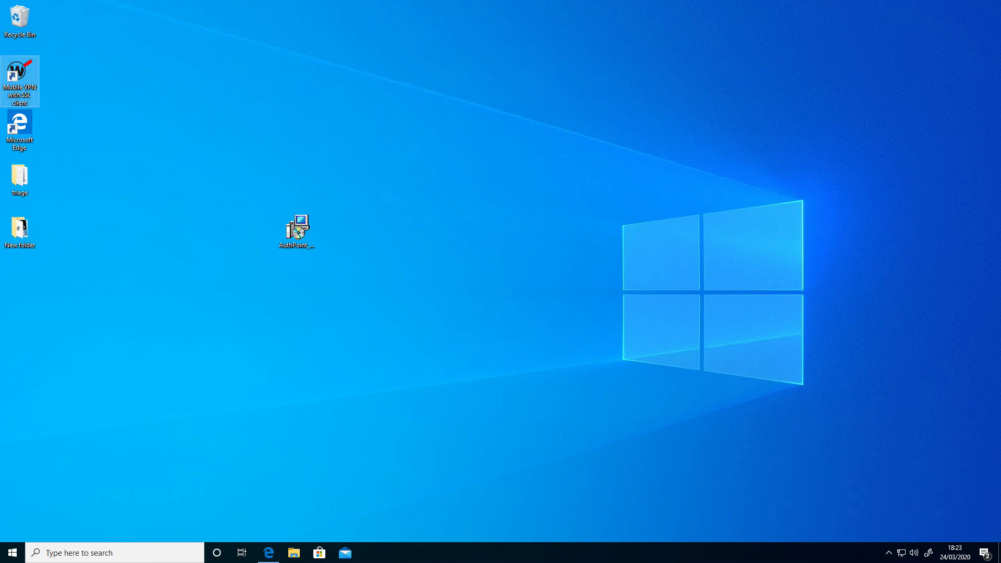